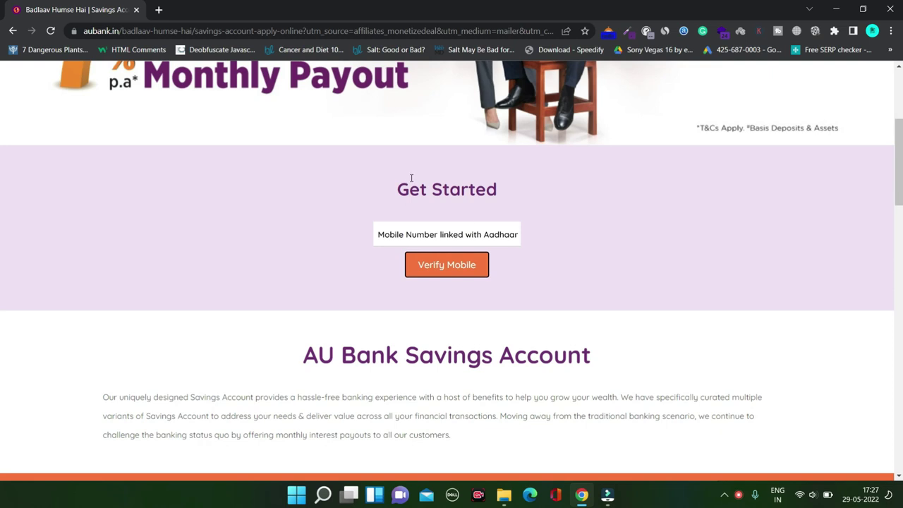
Fill in the saved Aadhaar-linked mobile number and verify it with the 6-digit OTP.
{"action": "left_click", "coordinate": [407, 235]}
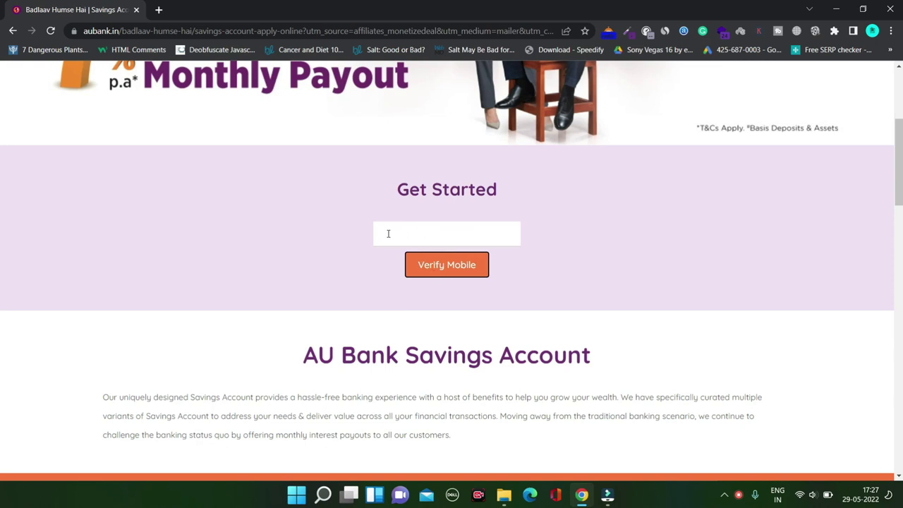
{"action": "left_click", "coordinate": [421, 268]}
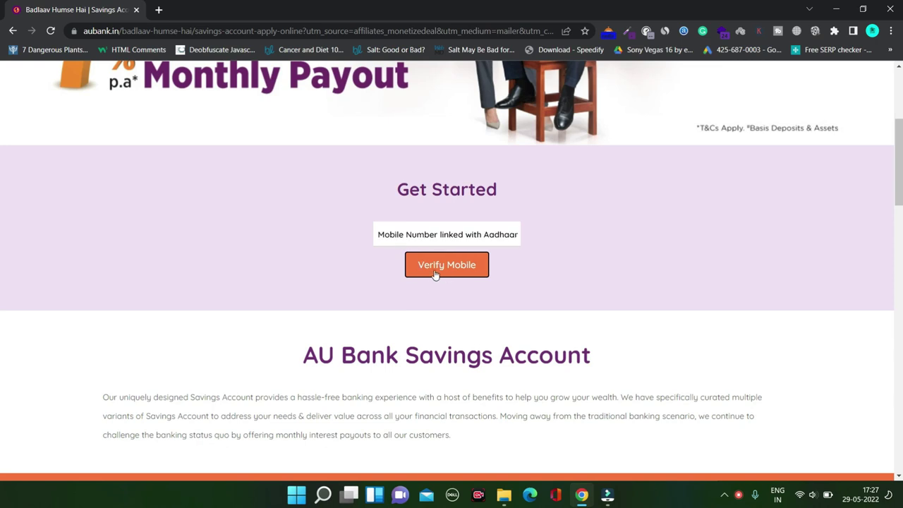
{"action": "left_click", "coordinate": [439, 233]}
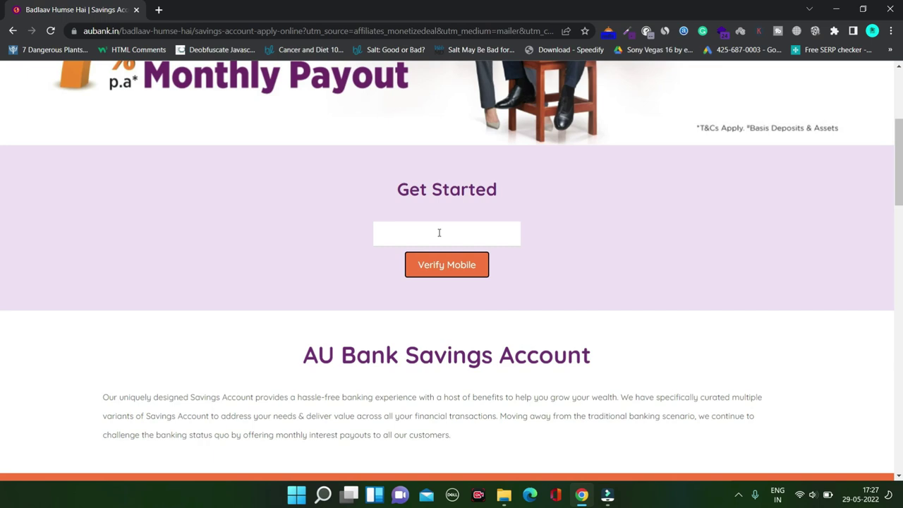
{"action": "left_click", "coordinate": [438, 232]}
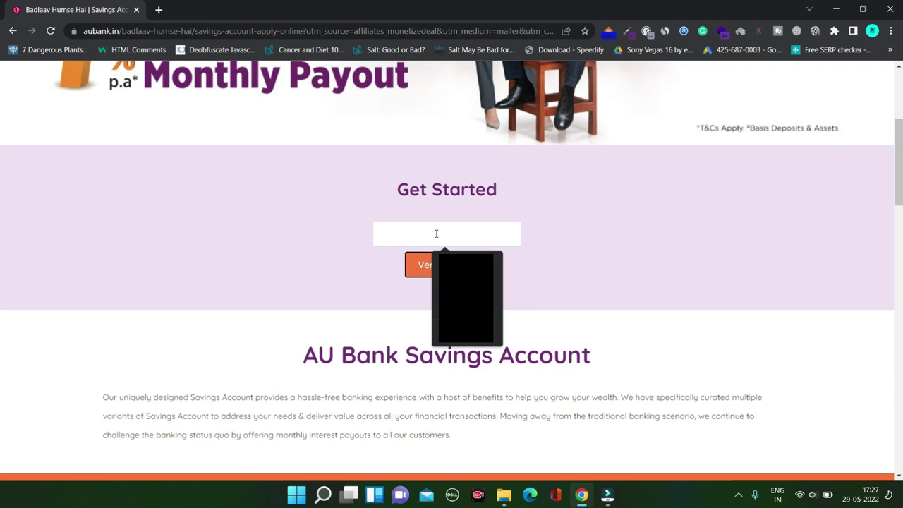
{"action": "left_click", "coordinate": [581, 272]}
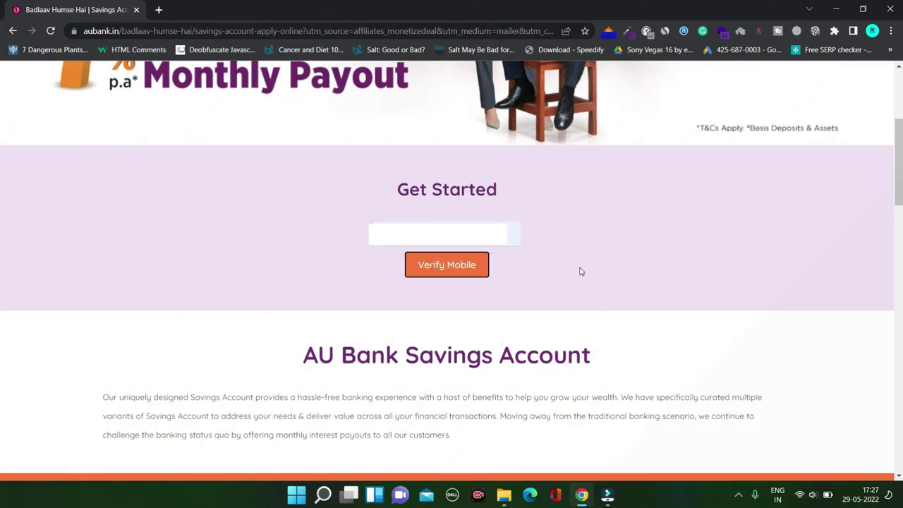
{"action": "left_click", "coordinate": [432, 265]}
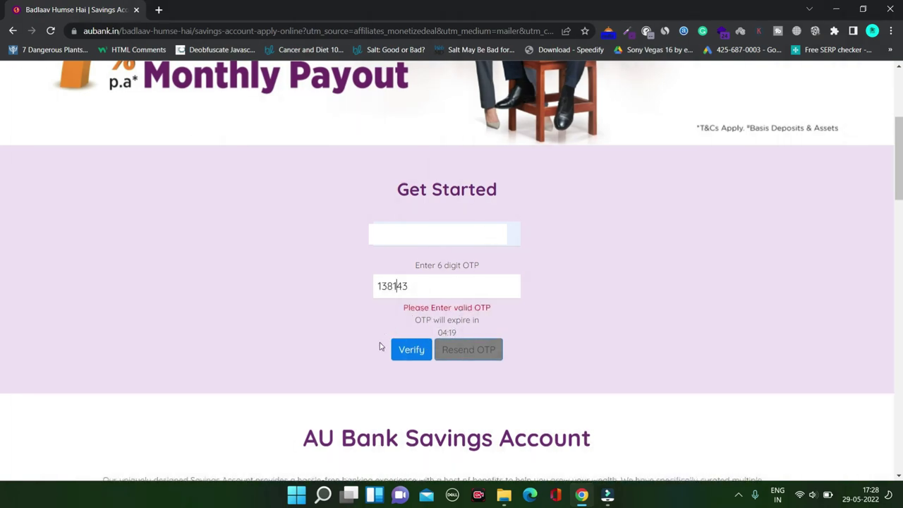
{"action": "left_click", "coordinate": [402, 354]}
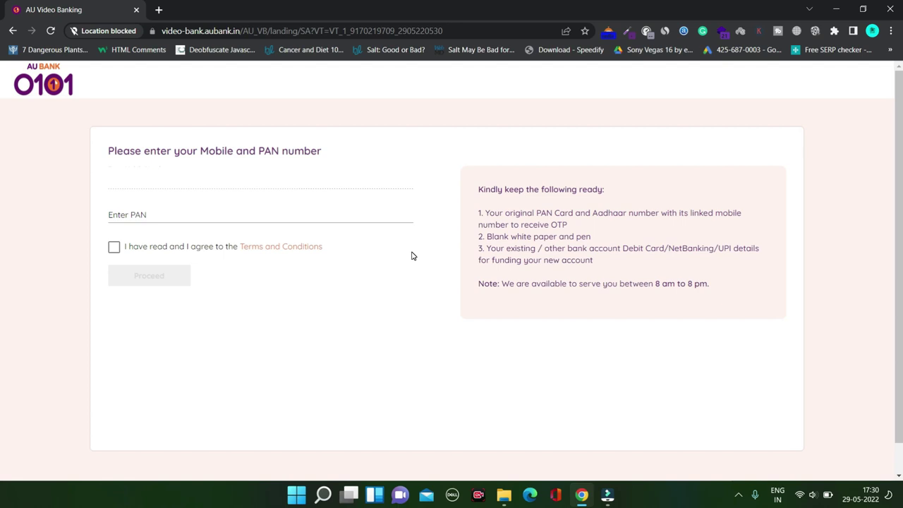
Accept the Terms and Conditions, paste the PAN number, and proceed with the Mobile and PAN details.
{"action": "left_click", "coordinate": [215, 213]}
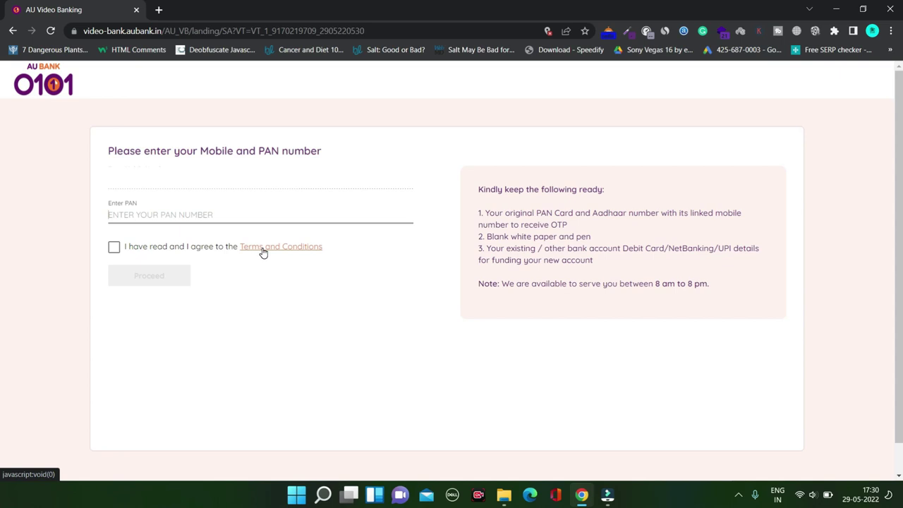
{"action": "left_click", "coordinate": [113, 248]}
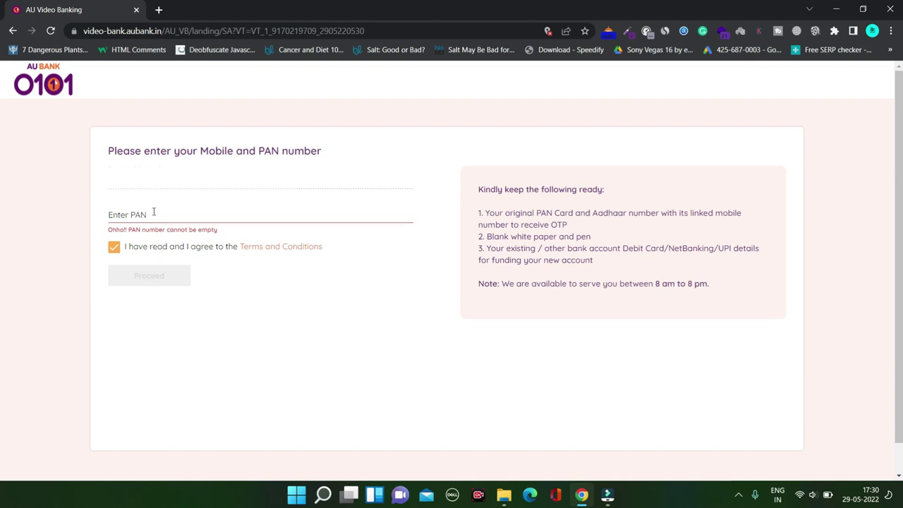
{"action": "left_click", "coordinate": [153, 213]}
{"action": "key", "text": "ctrl+v"}
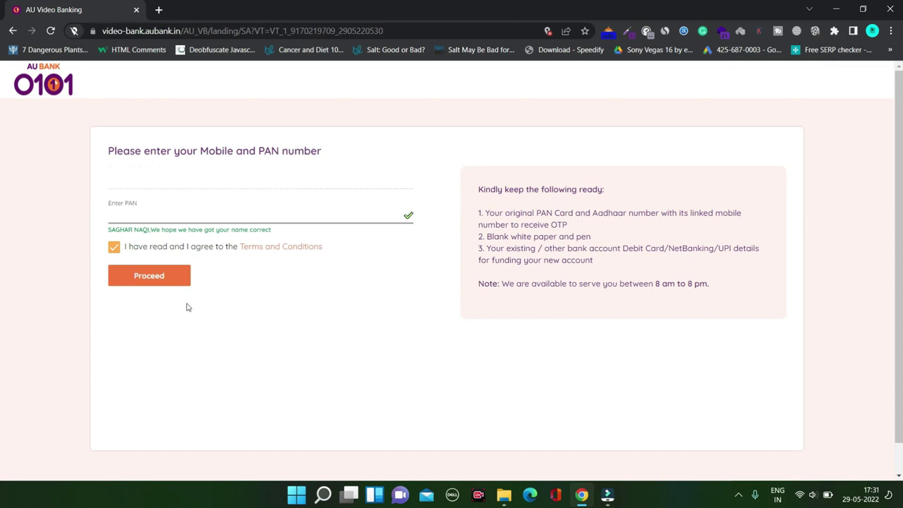
{"action": "left_click", "coordinate": [148, 285]}
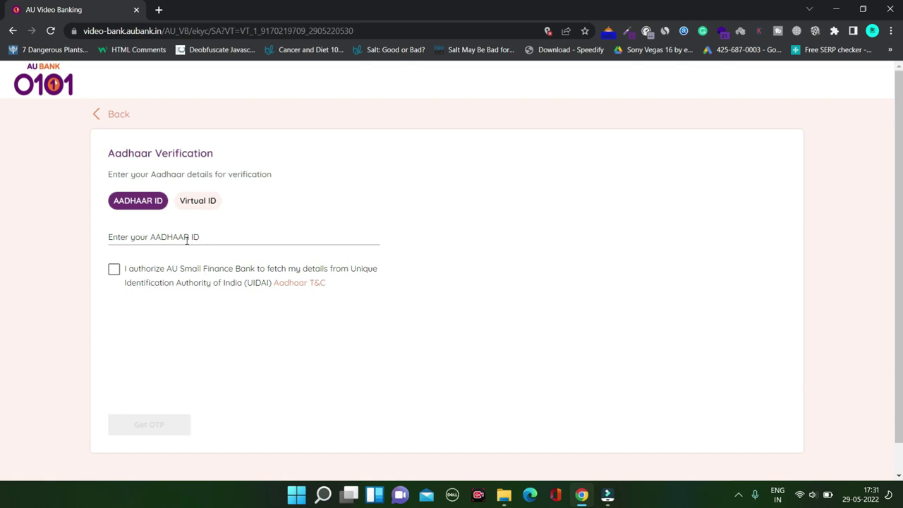
Give UIDAI consent, paste the Aadhaar ID, and request the Aadhaar OTP.
{"action": "mouse_move", "coordinate": [201, 213]}
{"action": "left_click", "coordinate": [115, 268]}
{"action": "left_click", "coordinate": [135, 238]}
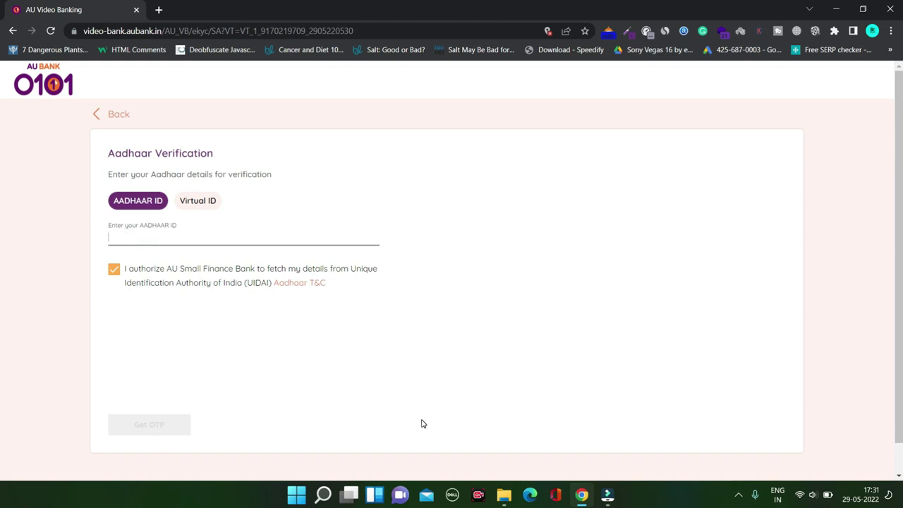
{"action": "key", "text": "ctrl+v"}
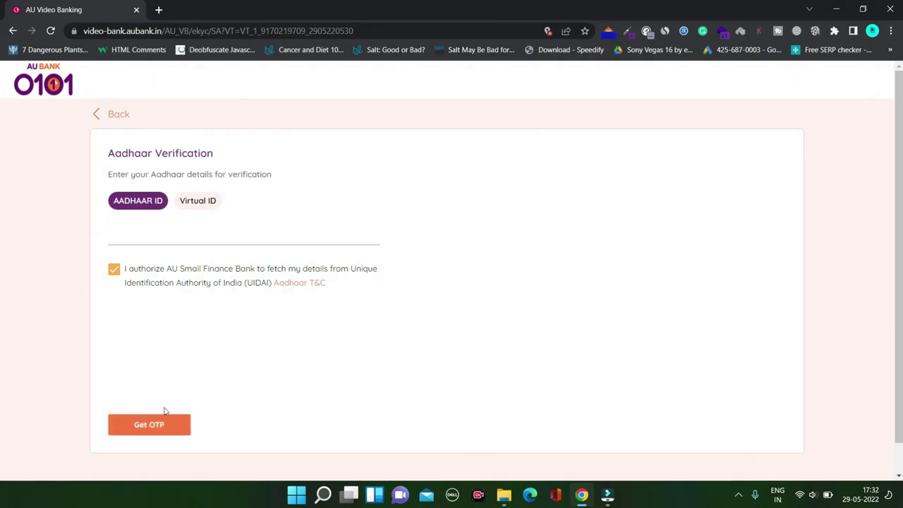
{"action": "left_click", "coordinate": [158, 422]}
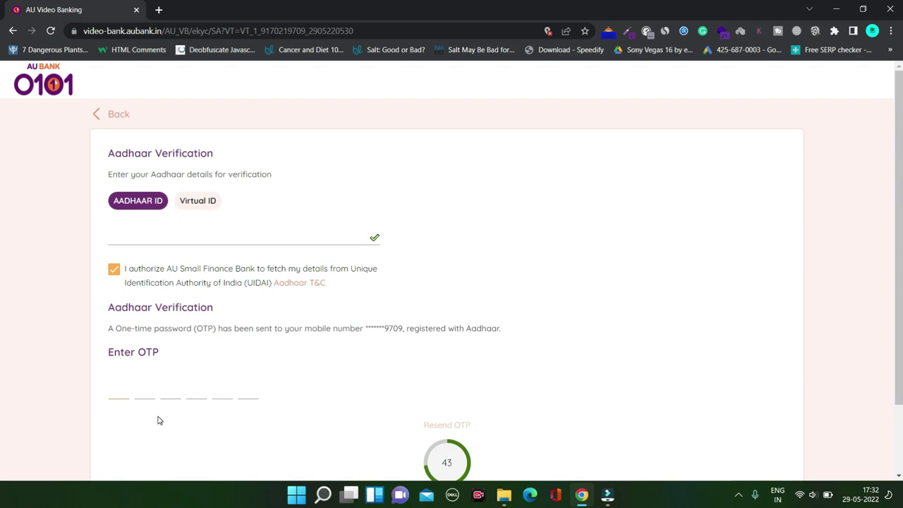
Enter the six-digit Aadhaar OTP and confirm it.
{"action": "scroll", "coordinate": [158, 420], "scroll_direction": "down", "scroll_amount": 1}
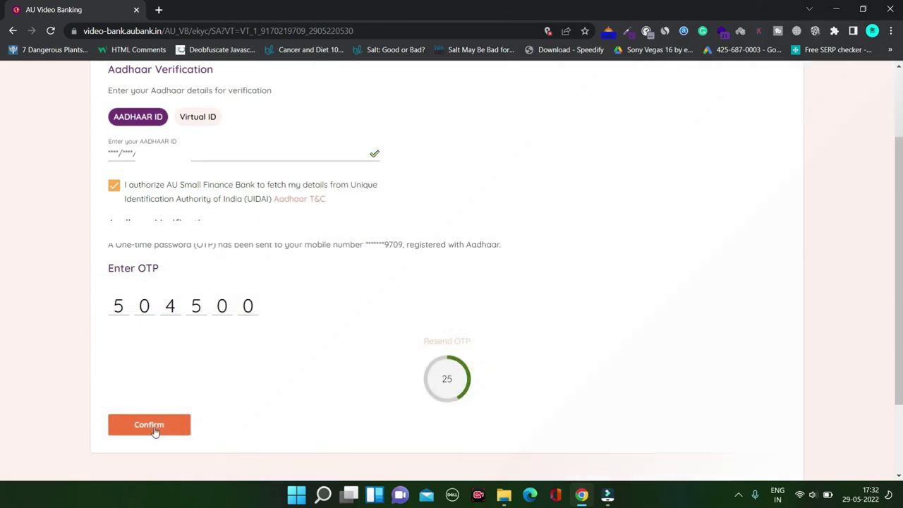
{"action": "left_click", "coordinate": [148, 427]}
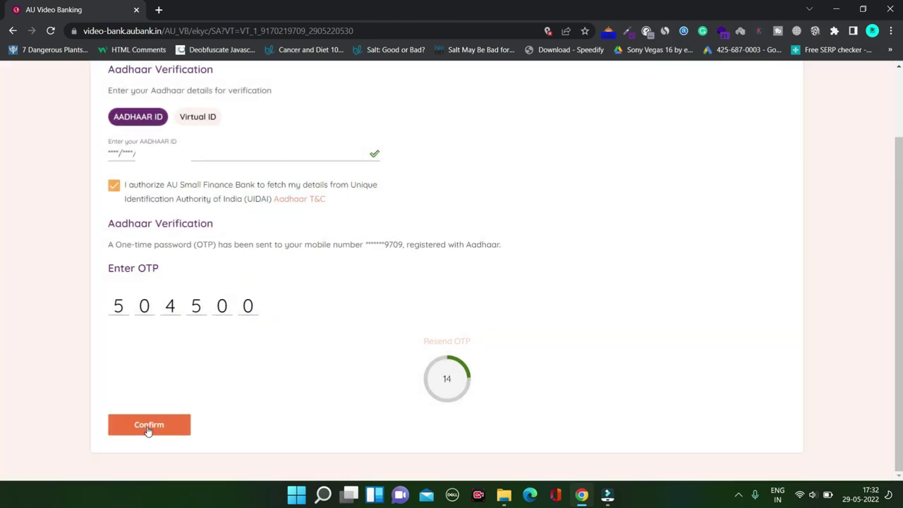
{"action": "left_click", "coordinate": [148, 424]}
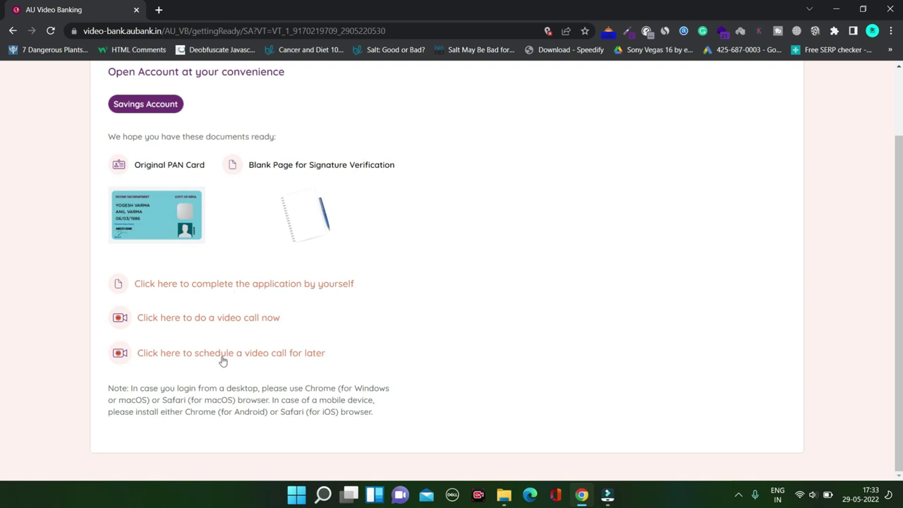
Pick 'Click here to complete the application by yourself' among the account-opening options.
{"action": "left_click", "coordinate": [188, 289]}
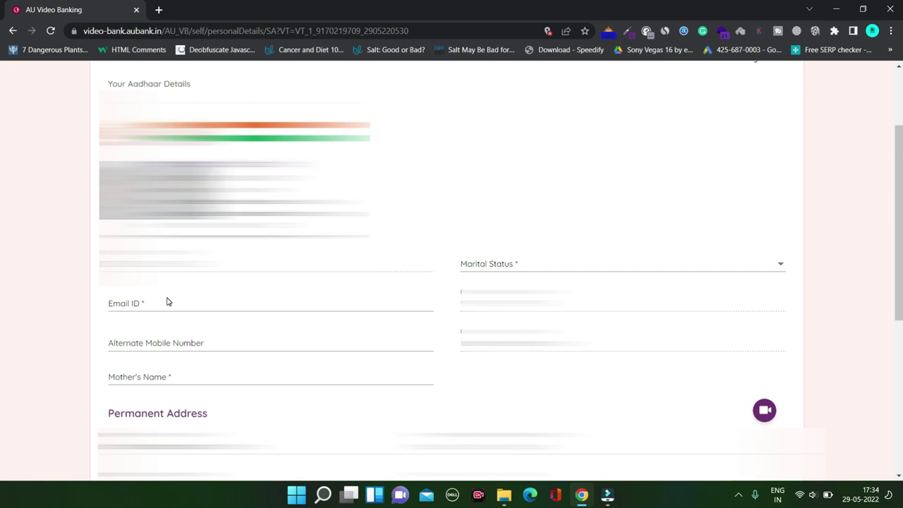
{"action": "left_click", "coordinate": [765, 412]}
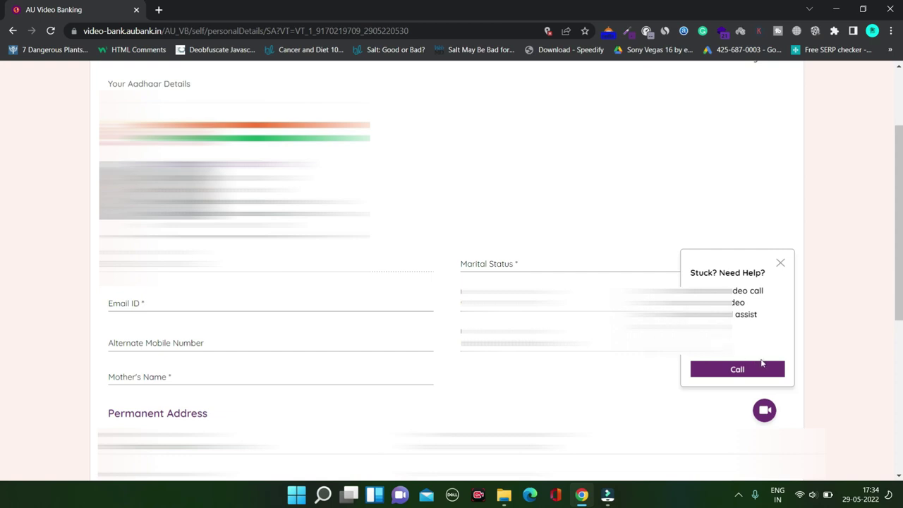
{"action": "left_click", "coordinate": [836, 383]}
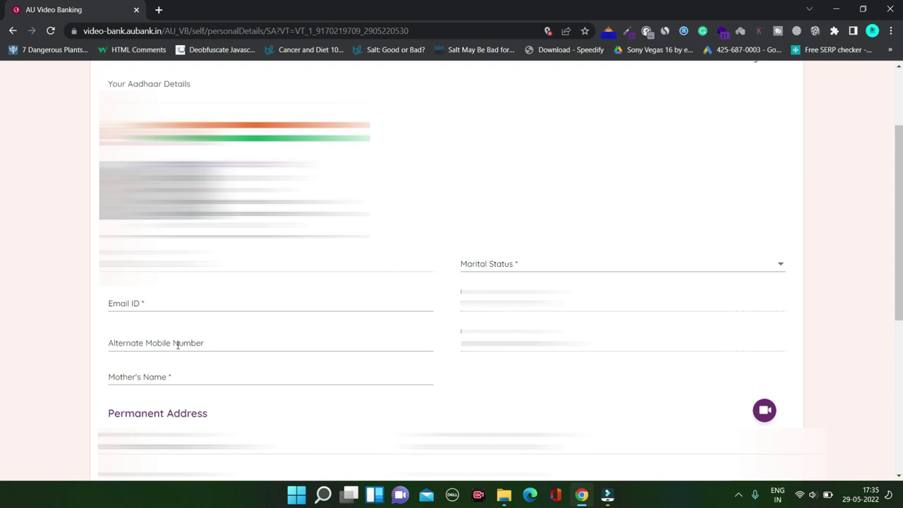
{"action": "scroll", "coordinate": [284, 406], "scroll_direction": "down", "scroll_amount": 3}
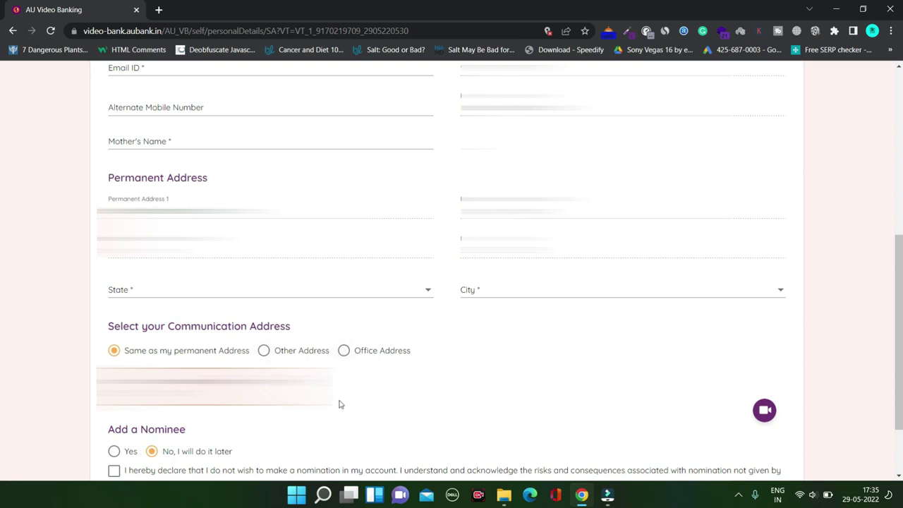
Submit the personal details with the nominee sharing the permanent address.
{"action": "scroll", "coordinate": [339, 404], "scroll_direction": "down", "scroll_amount": 5}
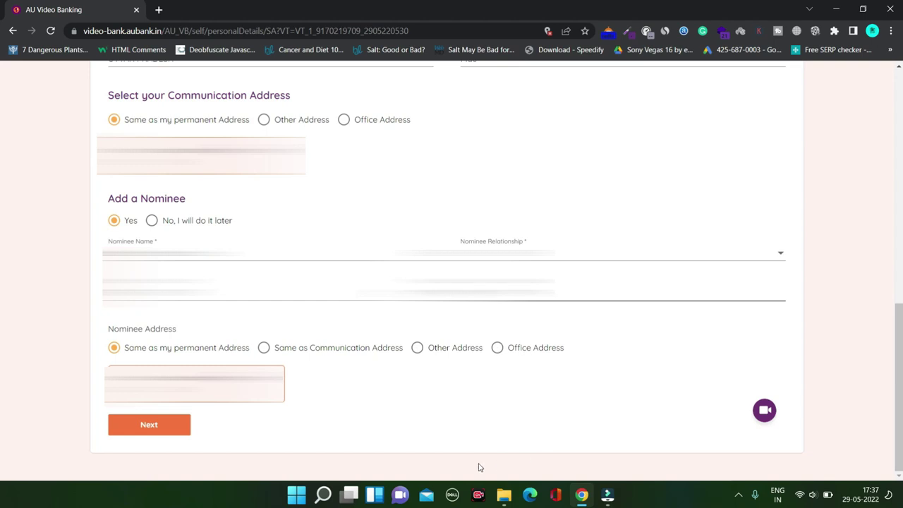
{"action": "left_click", "coordinate": [150, 425]}
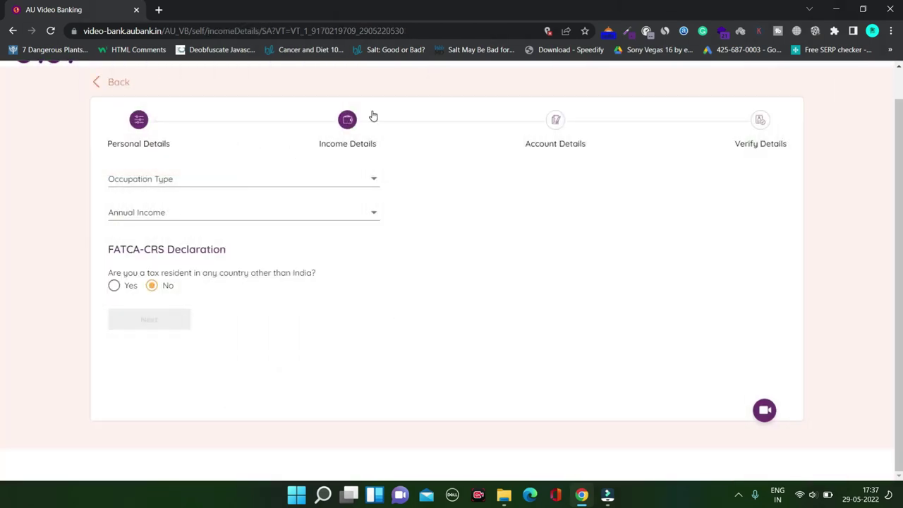
Browse the Occupation Type list and close it with Self Employed kept.
{"action": "left_click", "coordinate": [148, 187]}
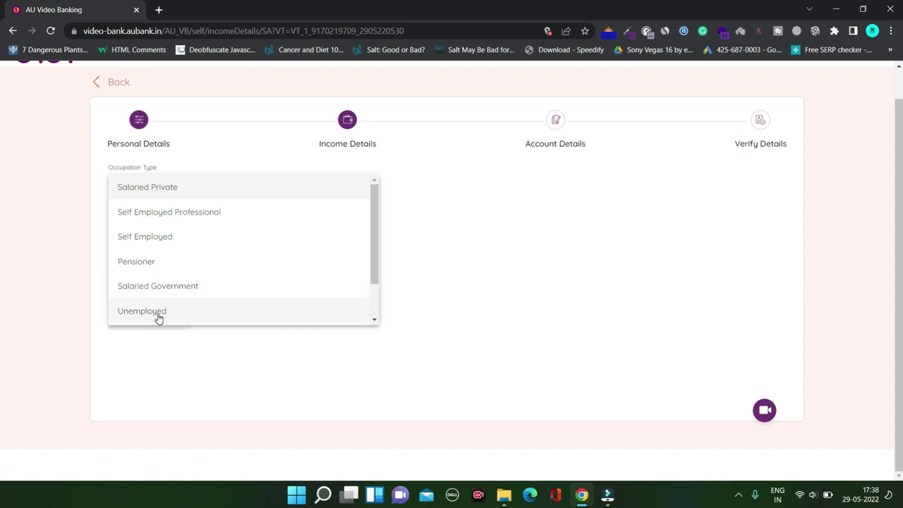
{"action": "scroll", "coordinate": [158, 319], "scroll_direction": "down", "scroll_amount": 1}
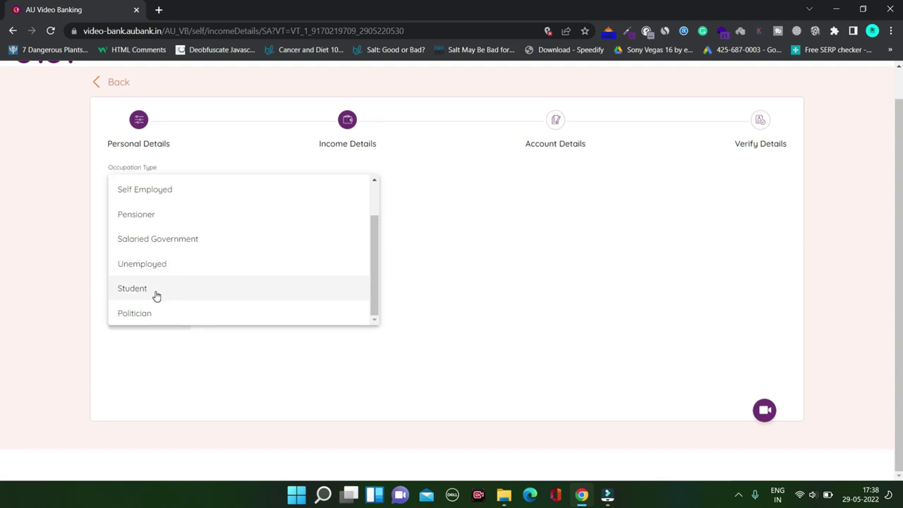
{"action": "scroll", "coordinate": [159, 310], "scroll_direction": "up", "scroll_amount": 1}
{"action": "scroll", "coordinate": [158, 308], "scroll_direction": "up", "scroll_amount": 2}
{"action": "scroll", "coordinate": [157, 308], "scroll_direction": "down", "scroll_amount": 2}
{"action": "scroll", "coordinate": [157, 308], "scroll_direction": "up", "scroll_amount": 2}
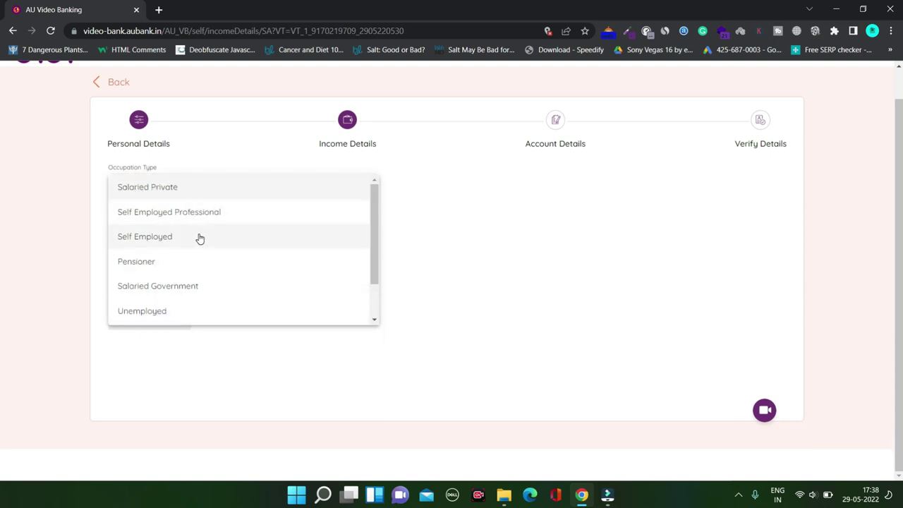
{"action": "scroll", "coordinate": [202, 312], "scroll_direction": "down", "scroll_amount": 1}
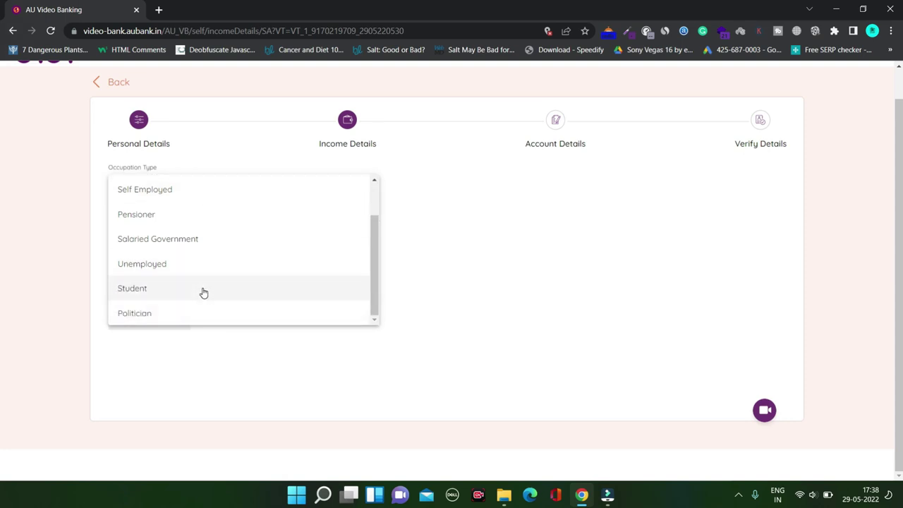
{"action": "key", "text": "Escape"}
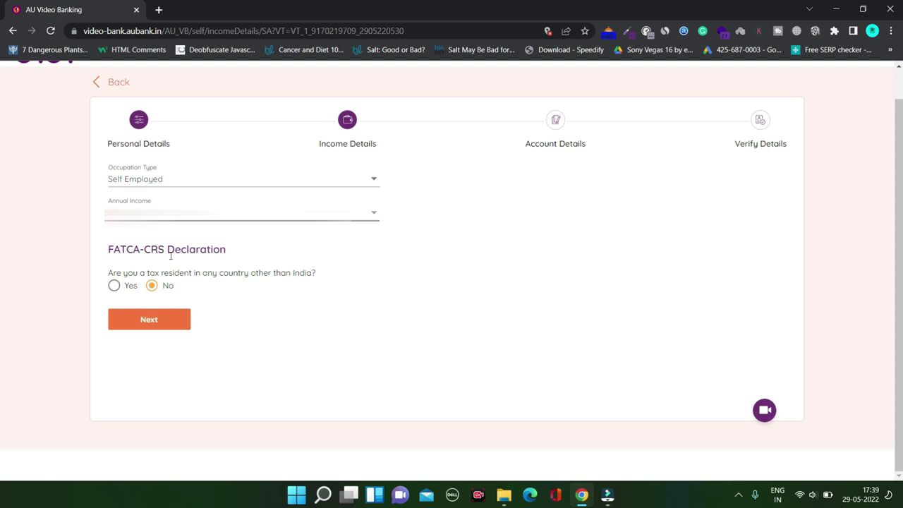
Answer No to the FATCA-CRS foreign tax residency question after dismissing the Yes ineligibility warning.
{"action": "left_click_drag", "start_coordinate": [234, 247], "coordinate": [82, 251]}
{"action": "left_click", "coordinate": [108, 278]}
{"action": "left_click_drag", "start_coordinate": [323, 272], "coordinate": [110, 272]}
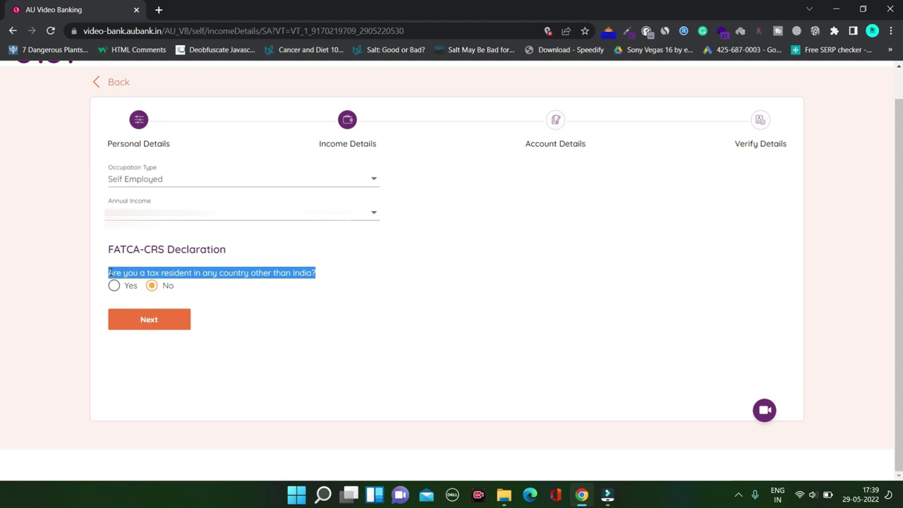
{"action": "left_click", "coordinate": [248, 277]}
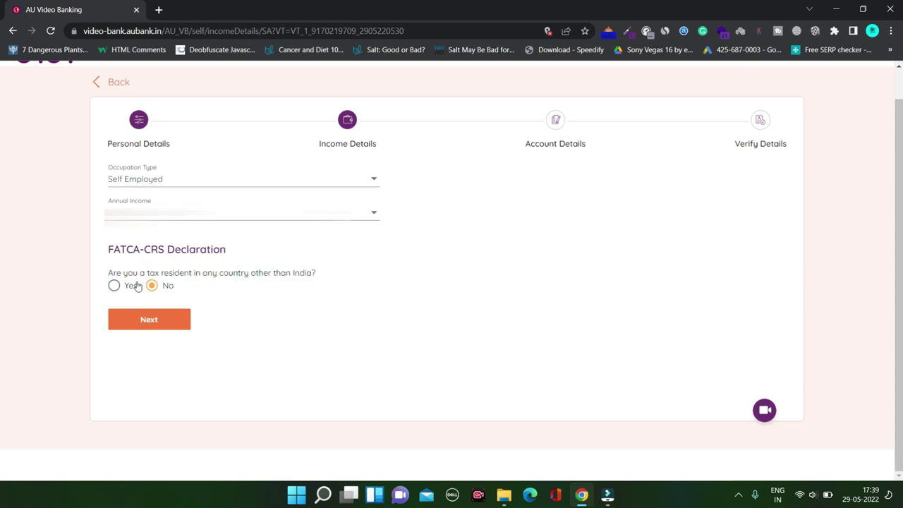
{"action": "left_click", "coordinate": [115, 285]}
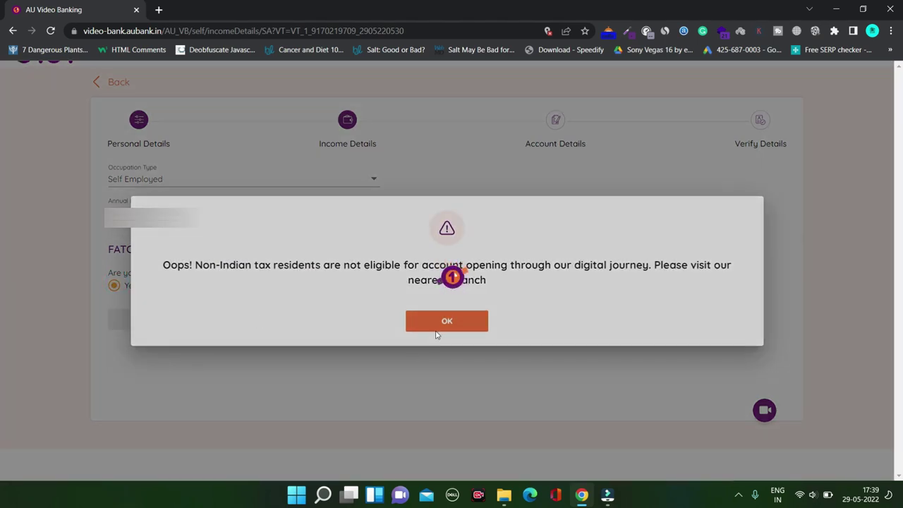
{"action": "left_click", "coordinate": [442, 328]}
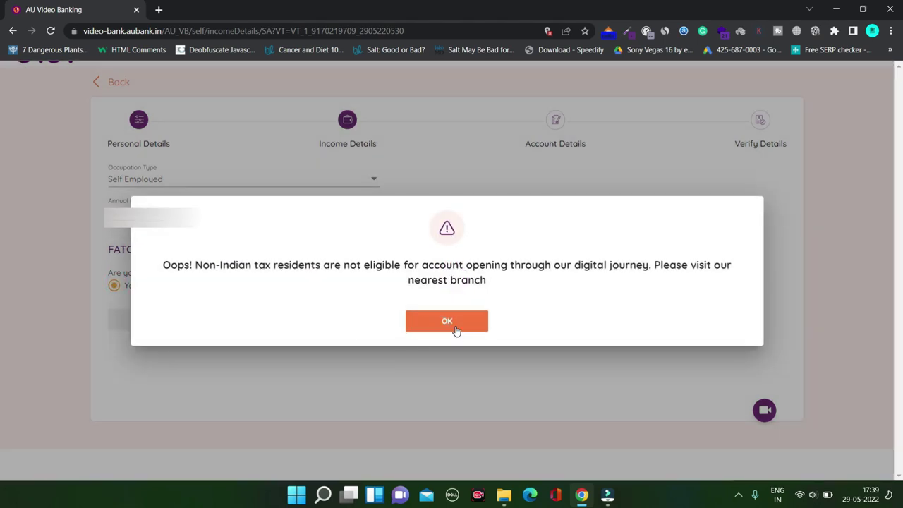
{"action": "left_click", "coordinate": [456, 331]}
{"action": "left_click", "coordinate": [152, 286]}
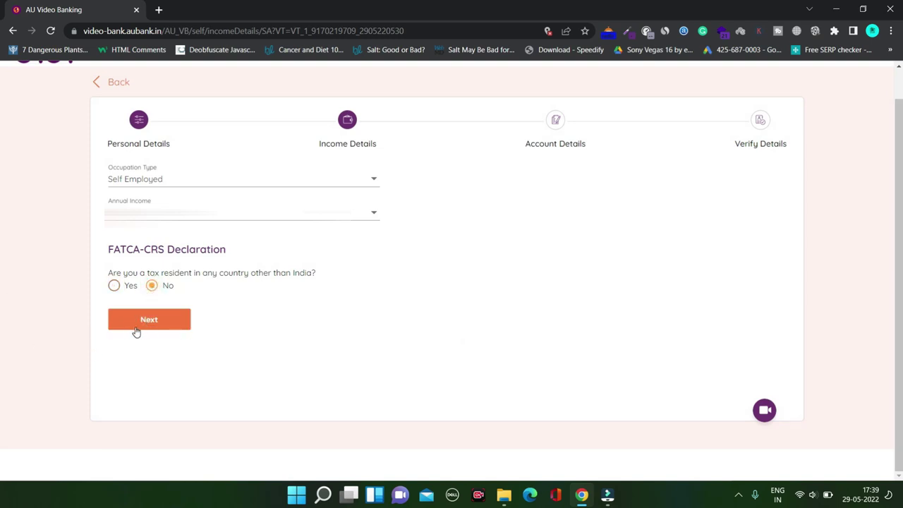
Submit income details, preview AU Savings Account - Value, and return to AU Digital Savings Account.
{"action": "left_click", "coordinate": [143, 325]}
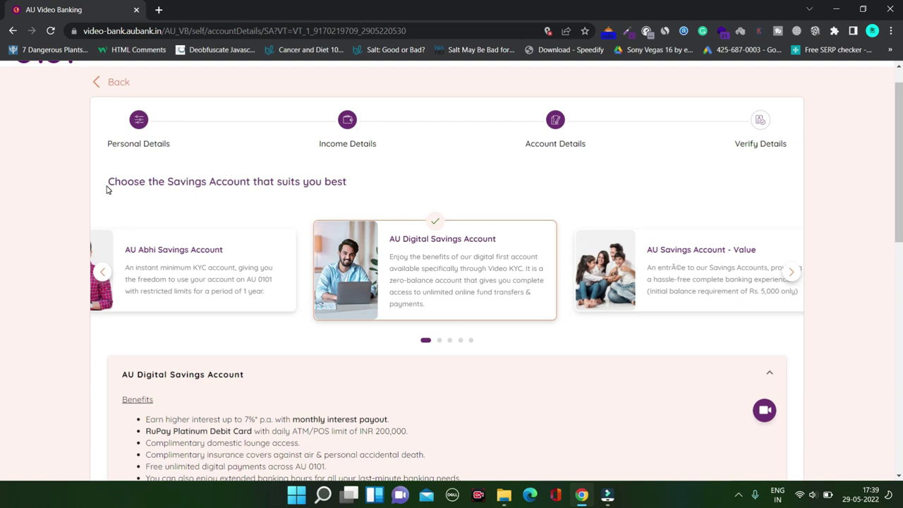
{"action": "left_click_drag", "start_coordinate": [106, 189], "coordinate": [403, 181]}
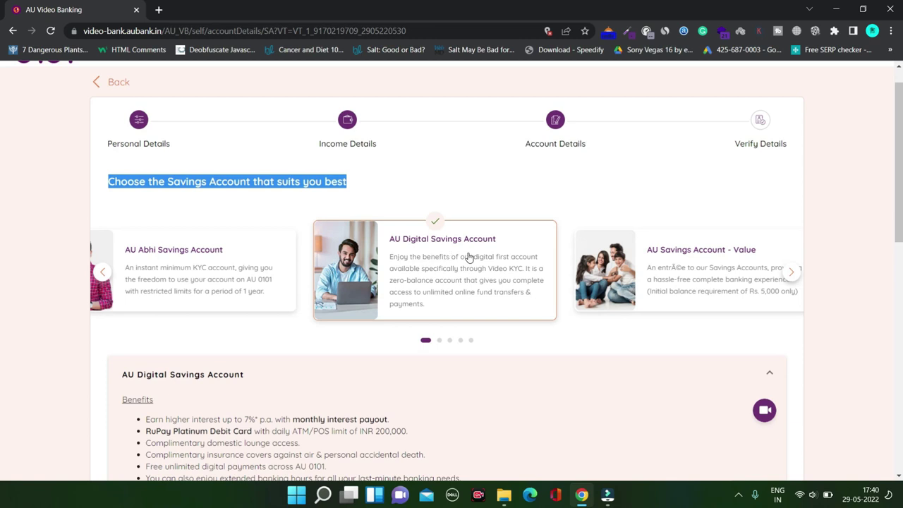
{"action": "left_click", "coordinate": [793, 275]}
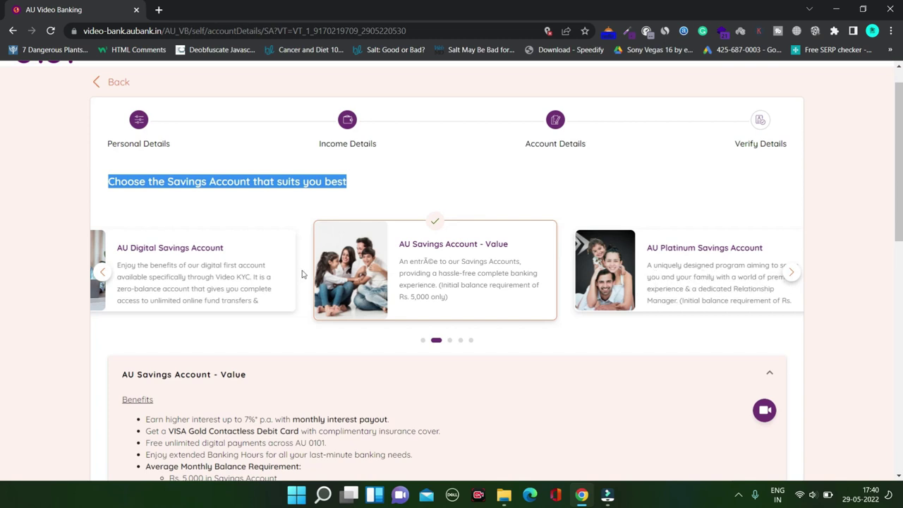
{"action": "left_click", "coordinate": [110, 276]}
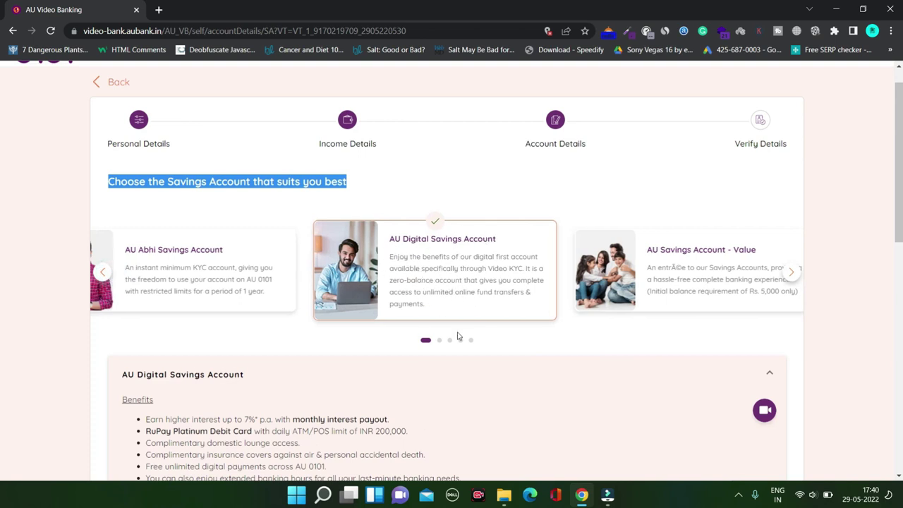
{"action": "scroll", "coordinate": [479, 388], "scroll_direction": "down", "scroll_amount": 1}
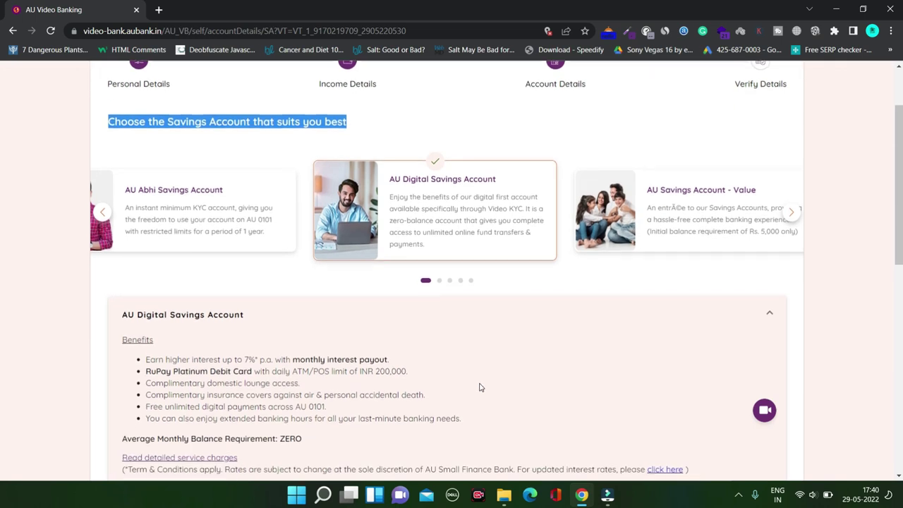
{"action": "scroll", "coordinate": [479, 388], "scroll_direction": "down", "scroll_amount": 1}
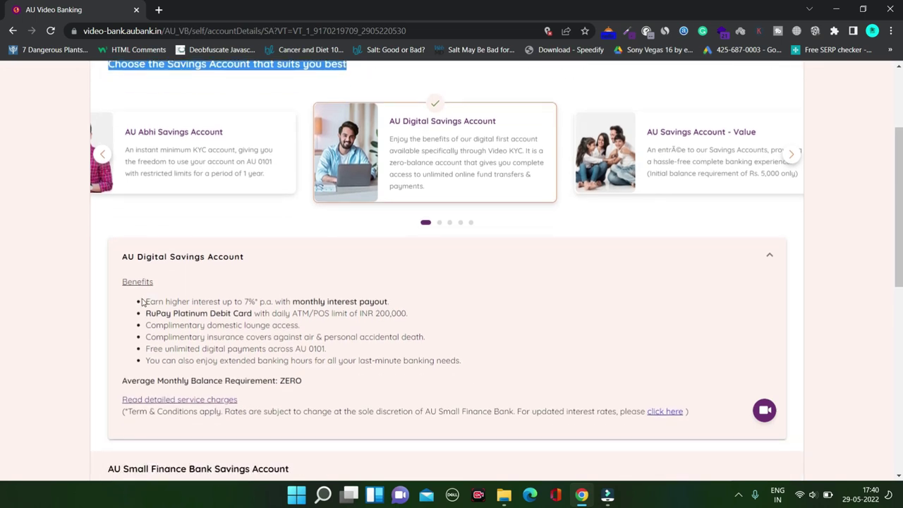
{"action": "left_click_drag", "start_coordinate": [141, 301], "coordinate": [399, 304]}
{"action": "left_click_drag", "start_coordinate": [146, 315], "coordinate": [233, 316]}
{"action": "left_click_drag", "start_coordinate": [147, 325], "coordinate": [305, 331]}
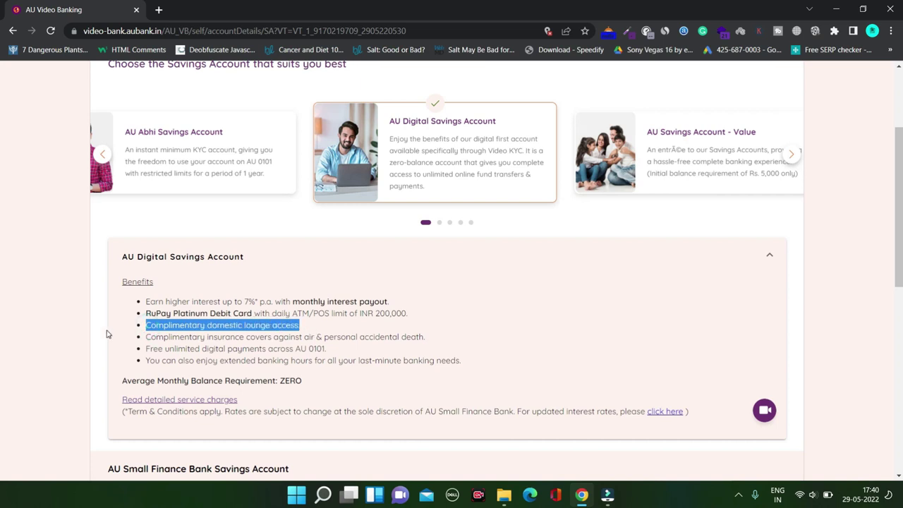
{"action": "left_click_drag", "start_coordinate": [146, 343], "coordinate": [421, 338]}
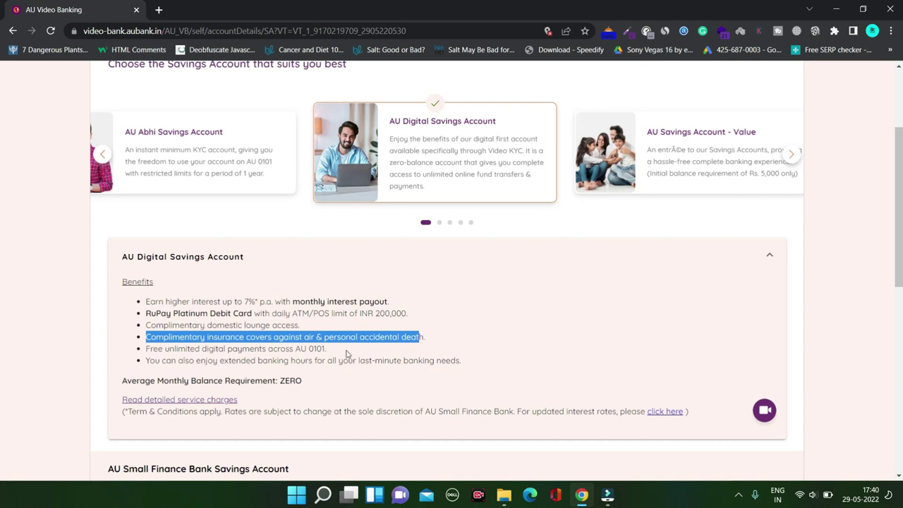
{"action": "left_click", "coordinate": [431, 342]}
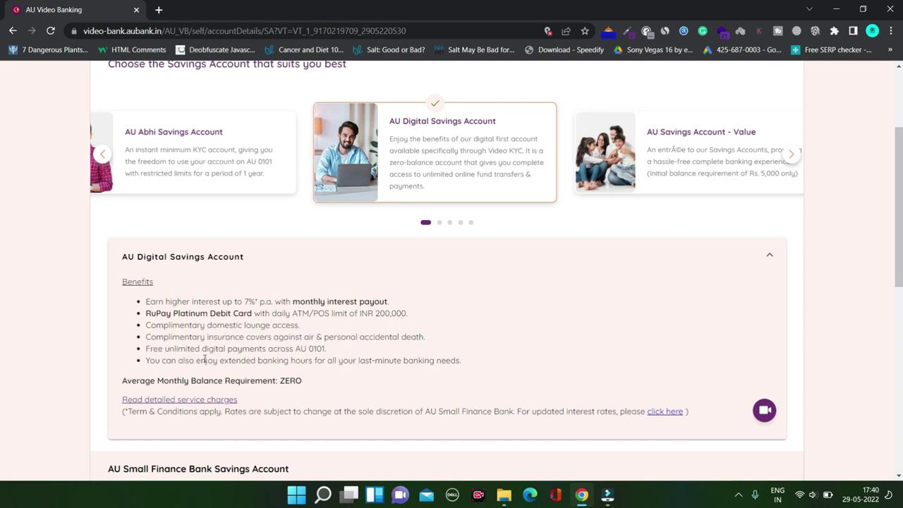
{"action": "left_click_drag", "start_coordinate": [148, 353], "coordinate": [299, 349]}
{"action": "left_click", "coordinate": [297, 356]}
{"action": "left_click_drag", "start_coordinate": [327, 349], "coordinate": [294, 350]}
{"action": "left_click", "coordinate": [312, 348]}
{"action": "left_click_drag", "start_coordinate": [147, 361], "coordinate": [462, 360]}
{"action": "left_click", "coordinate": [166, 371]}
{"action": "left_click_drag", "start_coordinate": [121, 381], "coordinate": [302, 388]}
{"action": "left_click", "coordinate": [301, 389]}
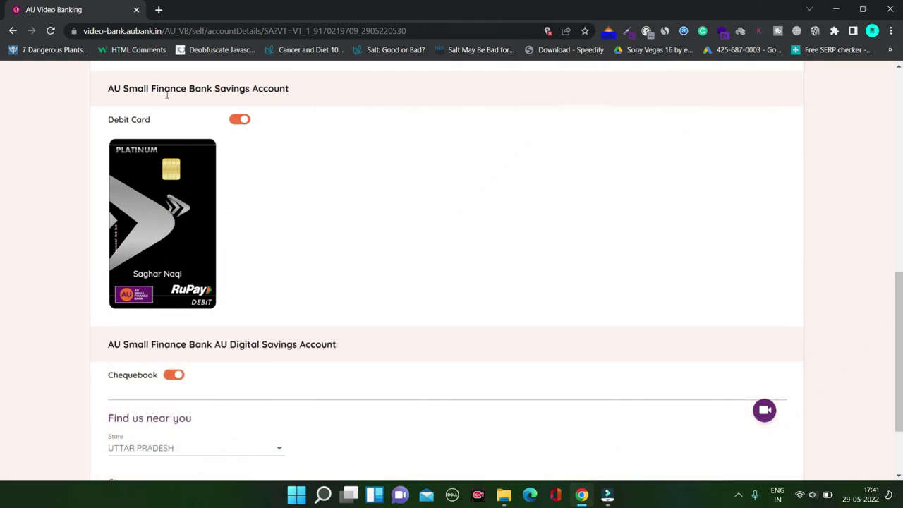
{"action": "left_click_drag", "start_coordinate": [100, 90], "coordinate": [289, 95]}
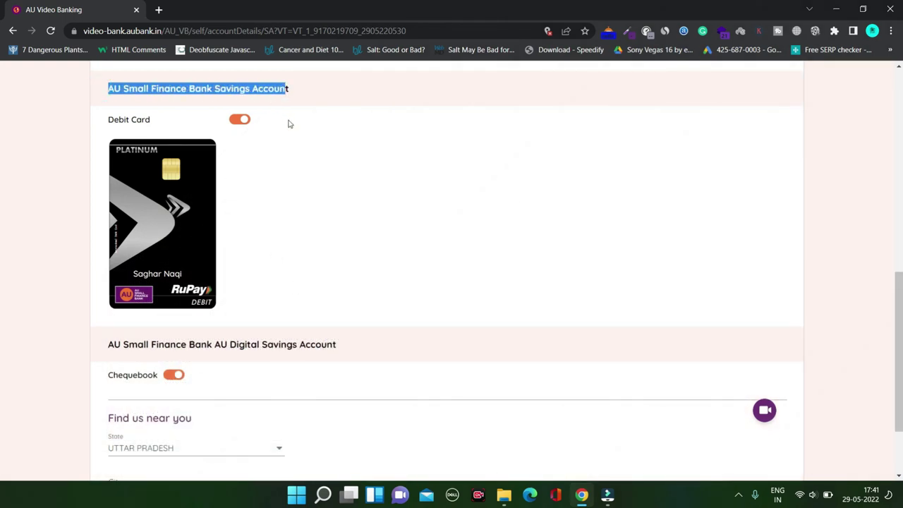
{"action": "left_click", "coordinate": [298, 133]}
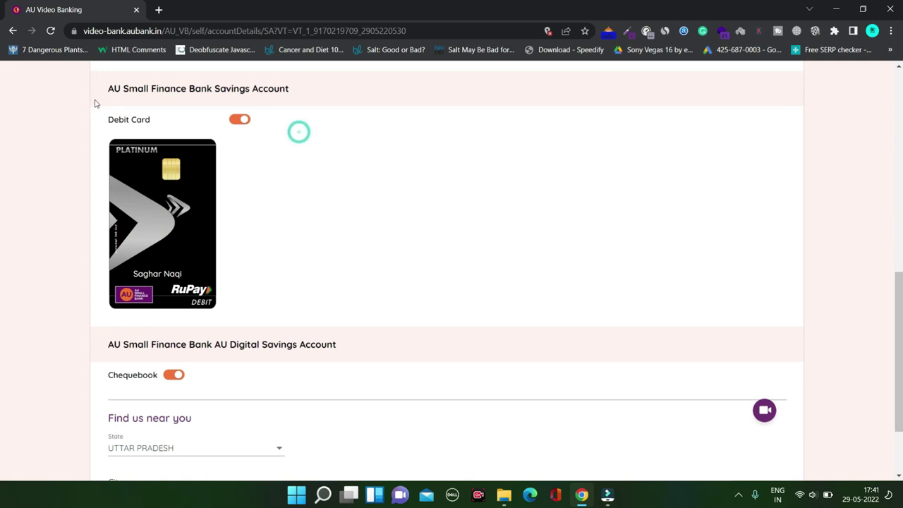
{"action": "left_click", "coordinate": [241, 120]}
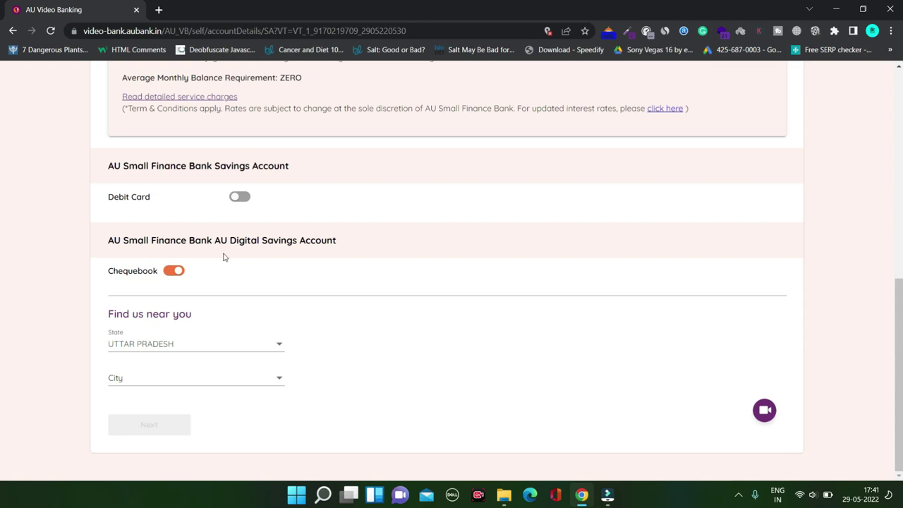
{"action": "left_click", "coordinate": [170, 276]}
{"action": "left_click", "coordinate": [171, 277]}
{"action": "left_click", "coordinate": [243, 202]}
{"action": "scroll", "coordinate": [240, 292], "scroll_direction": "down", "scroll_amount": 3}
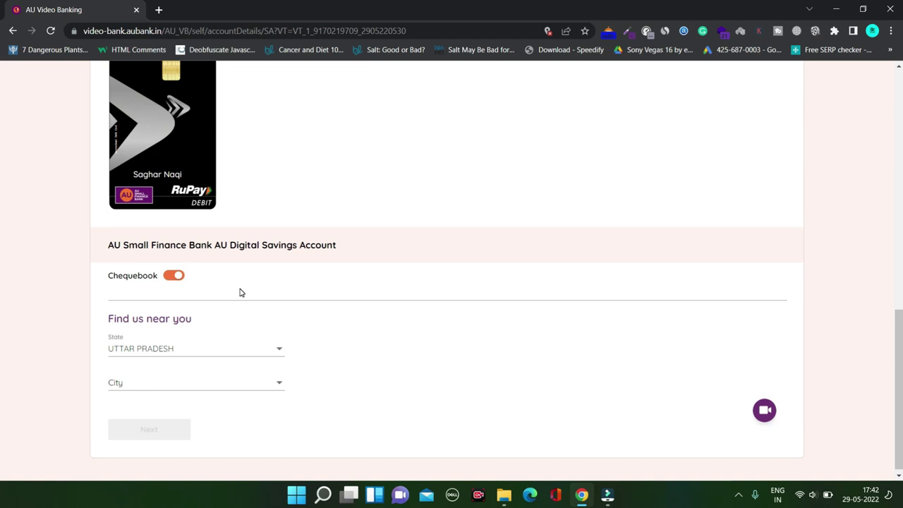
{"action": "scroll", "coordinate": [236, 299], "scroll_direction": "down", "scroll_amount": 1}
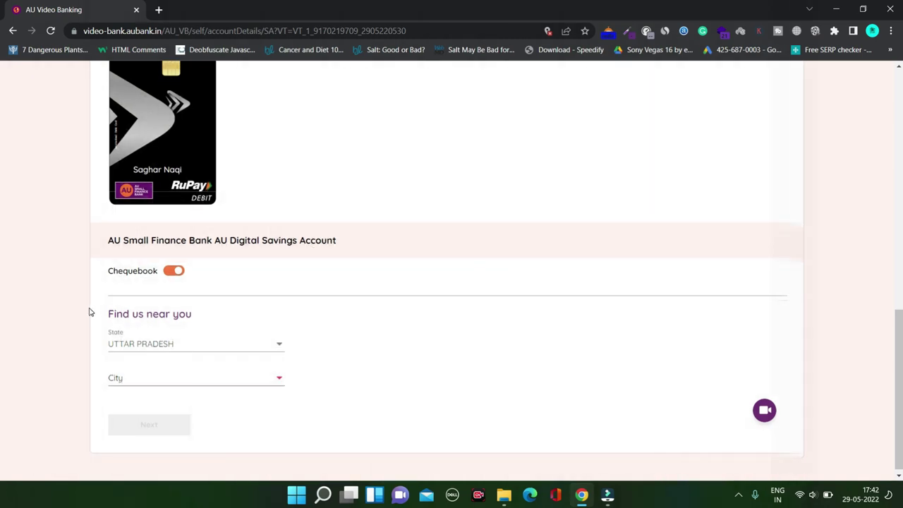
{"action": "left_click_drag", "start_coordinate": [197, 321], "coordinate": [97, 317]}
Choose VARANASI as the city so Varanasi Rathyatra branch fills in, then continue.
{"action": "left_click", "coordinate": [120, 313]}
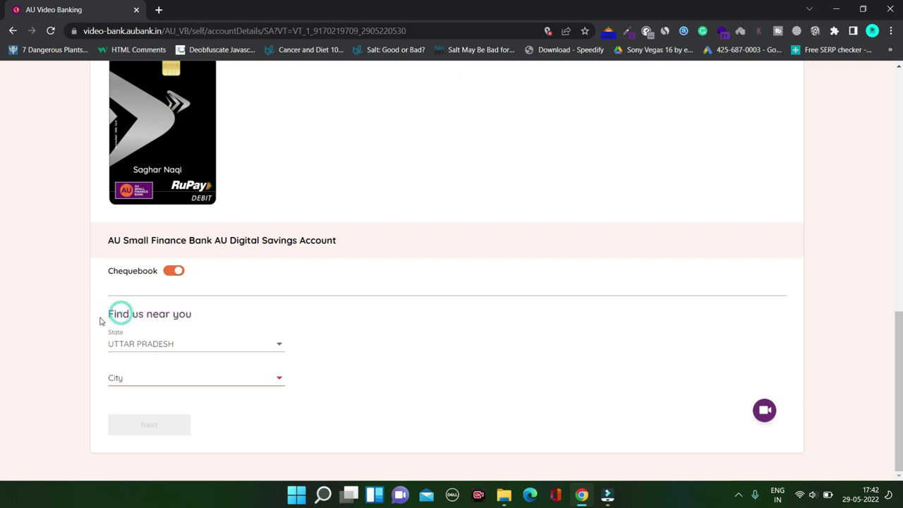
{"action": "left_click", "coordinate": [140, 379]}
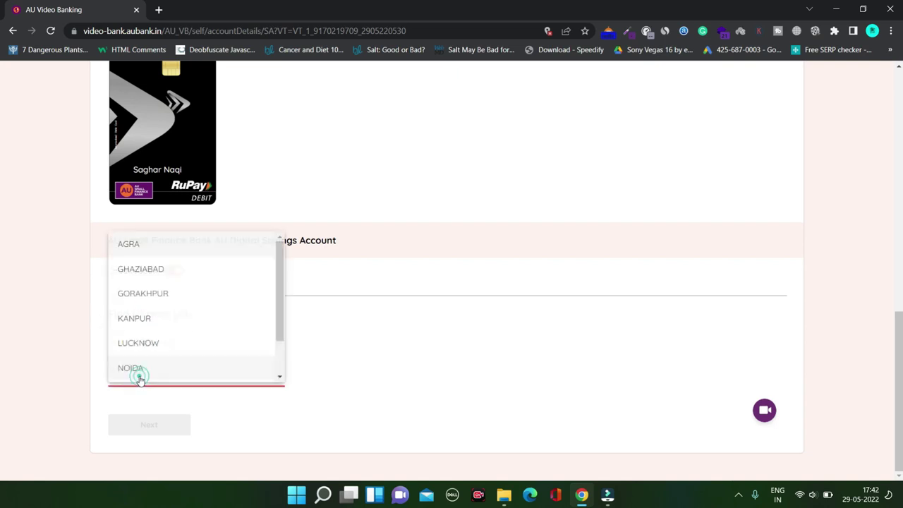
{"action": "scroll", "coordinate": [186, 304], "scroll_direction": "down", "scroll_amount": 2}
{"action": "key", "text": "Escape"}
{"action": "left_click", "coordinate": [133, 380]}
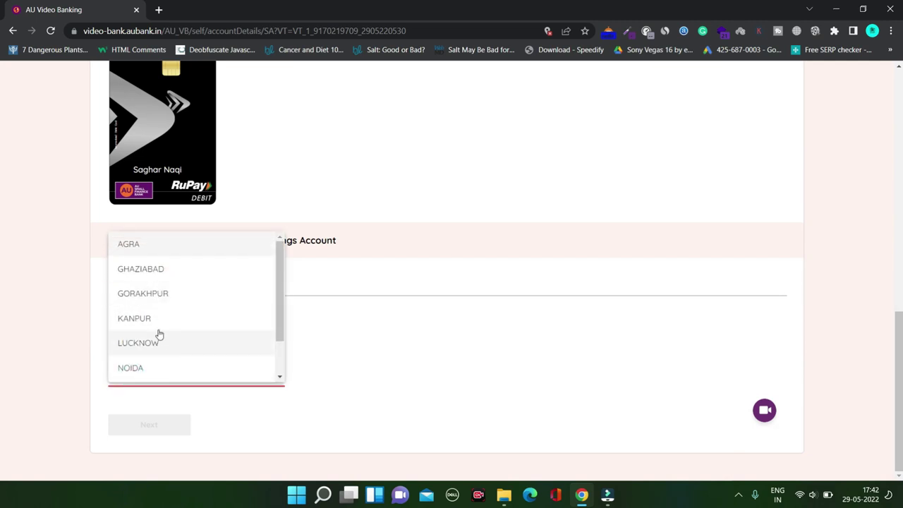
{"action": "scroll", "coordinate": [158, 334], "scroll_direction": "down", "scroll_amount": 2}
{"action": "left_click", "coordinate": [162, 372]}
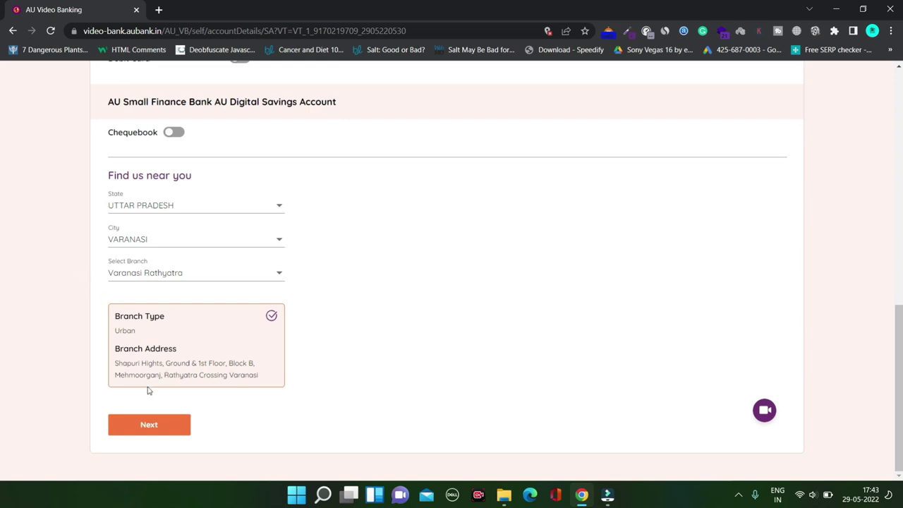
{"action": "left_click", "coordinate": [156, 428]}
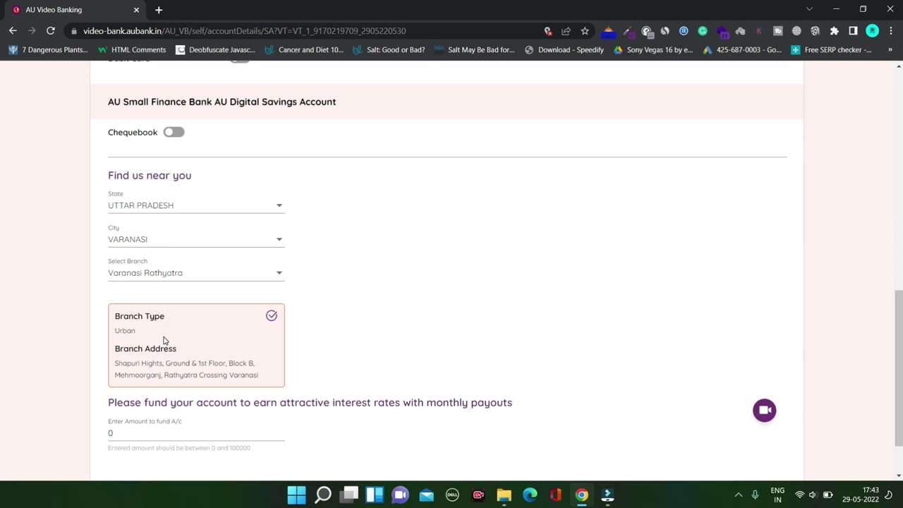
Leave 'Enter Amount to fund A/c' at 0 and submit the branch and funding details.
{"action": "scroll", "coordinate": [163, 341], "scroll_direction": "down", "scroll_amount": 1}
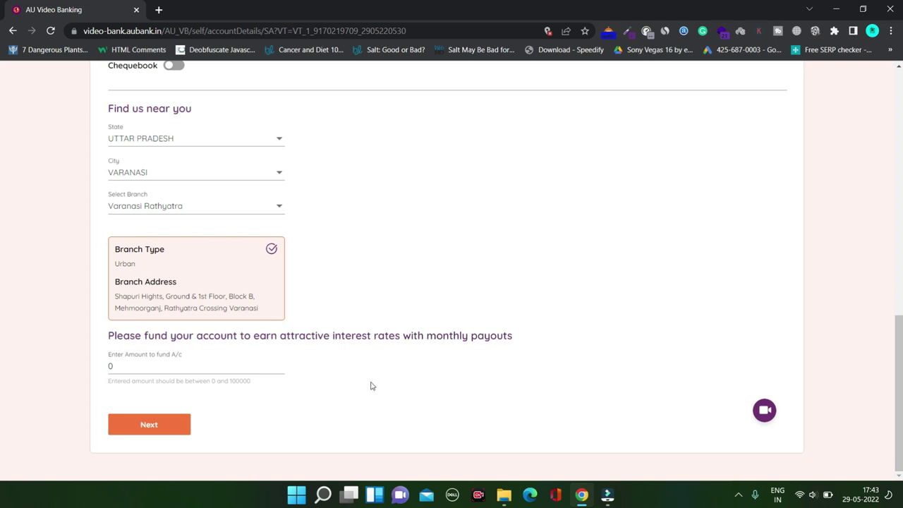
{"action": "left_click", "coordinate": [106, 335]}
{"action": "left_click", "coordinate": [150, 427]}
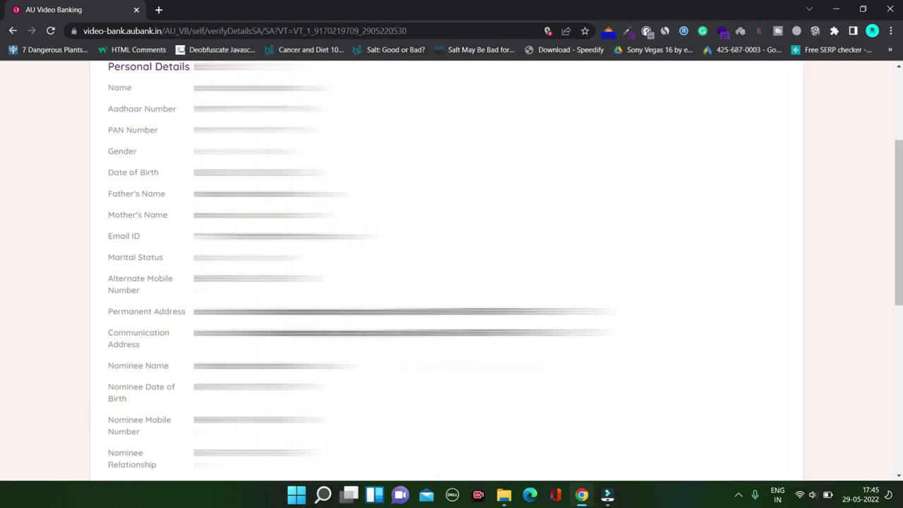
Scroll through the Personal, Income and Account Details summary down to the consent checkboxes.
{"action": "scroll", "coordinate": [451, 268], "scroll_direction": "down", "scroll_amount": 2}
{"action": "scroll", "coordinate": [451, 268], "scroll_direction": "down", "scroll_amount": 2}
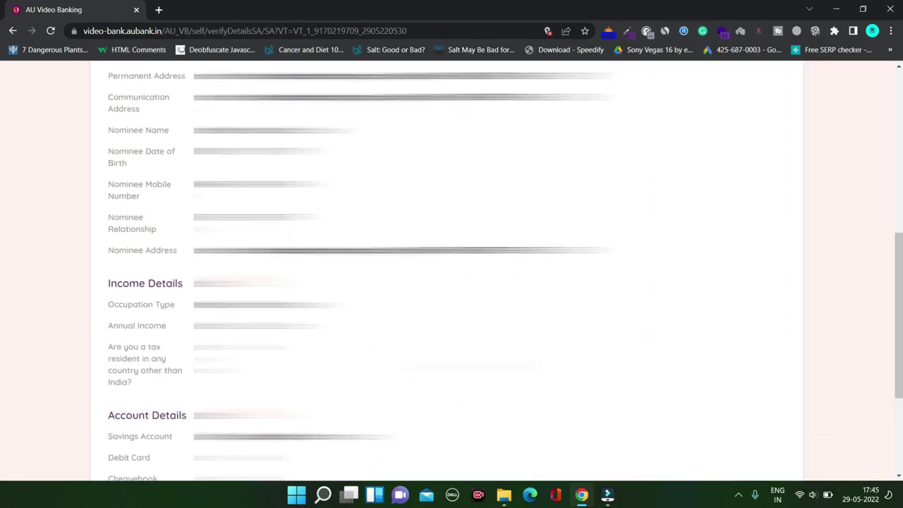
{"action": "scroll", "coordinate": [451, 268], "scroll_direction": "down", "scroll_amount": 2}
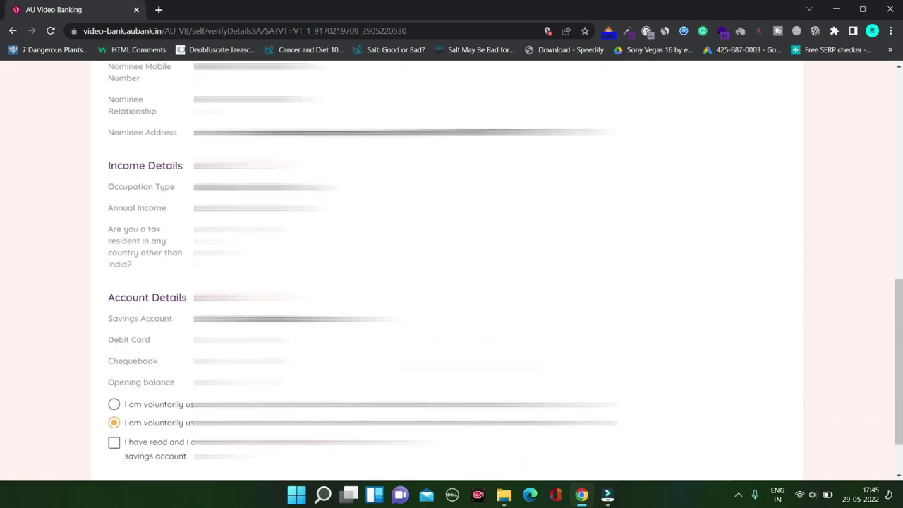
{"action": "scroll", "coordinate": [452, 268], "scroll_direction": "down", "scroll_amount": 1}
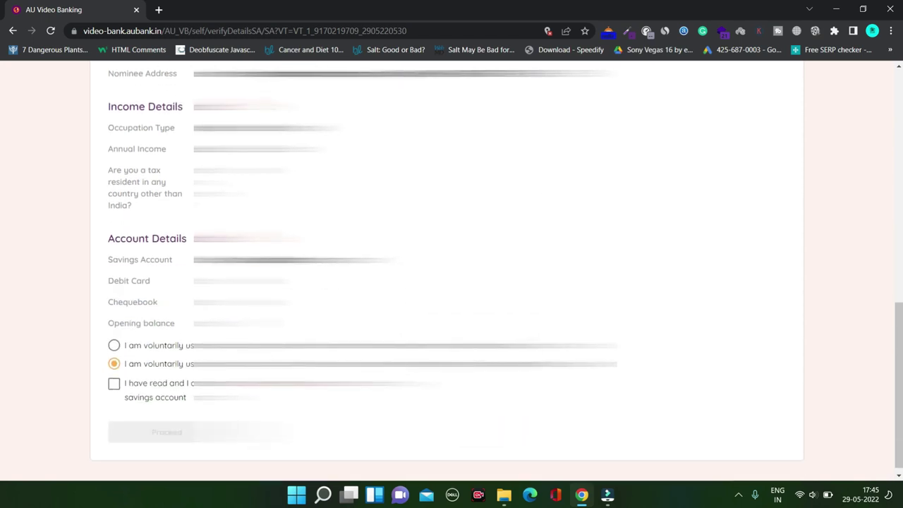
{"action": "scroll", "coordinate": [451, 268], "scroll_direction": "down", "scroll_amount": 1}
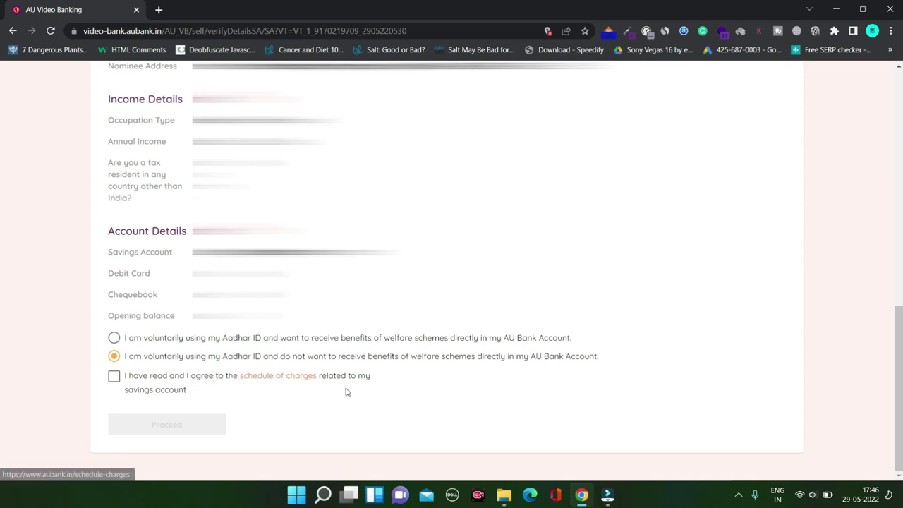
Accept the schedule of charges, proceed, and confirm the application as final.
{"action": "left_click", "coordinate": [115, 377]}
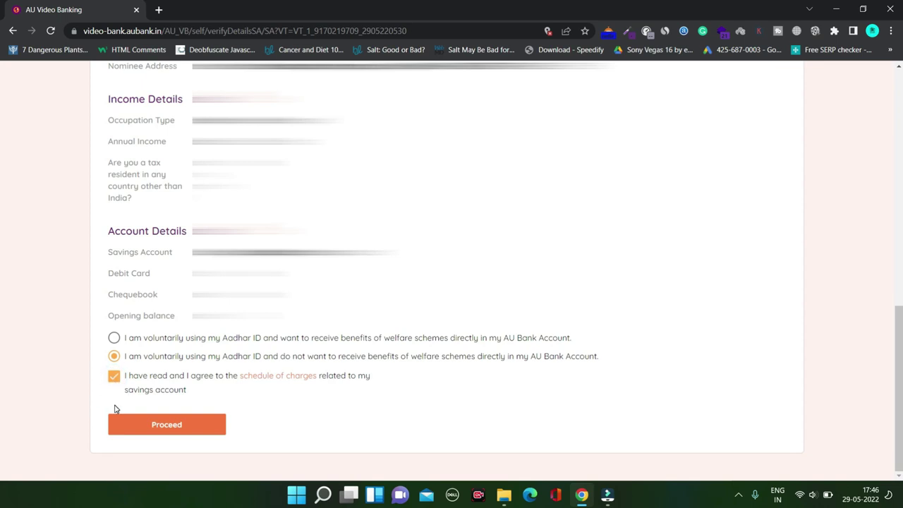
{"action": "left_click", "coordinate": [139, 424]}
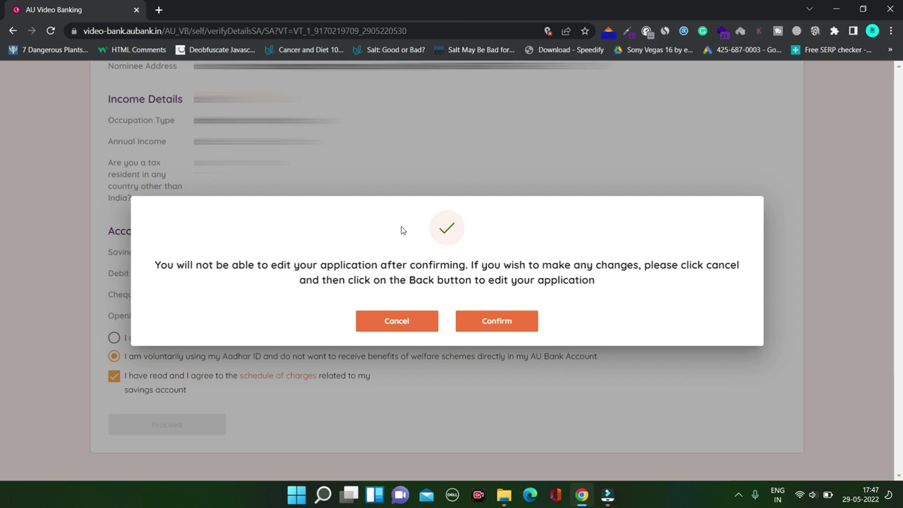
{"action": "left_click", "coordinate": [510, 323]}
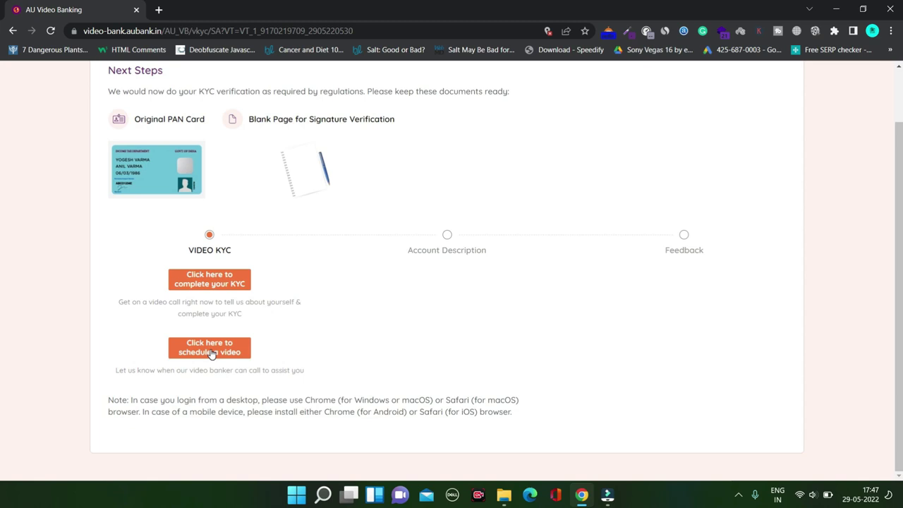
Book the video KYC call for 31 May 2022, 12:00 pm - 01:00 pm, and dismiss the Thank You message.
{"action": "left_click", "coordinate": [212, 354]}
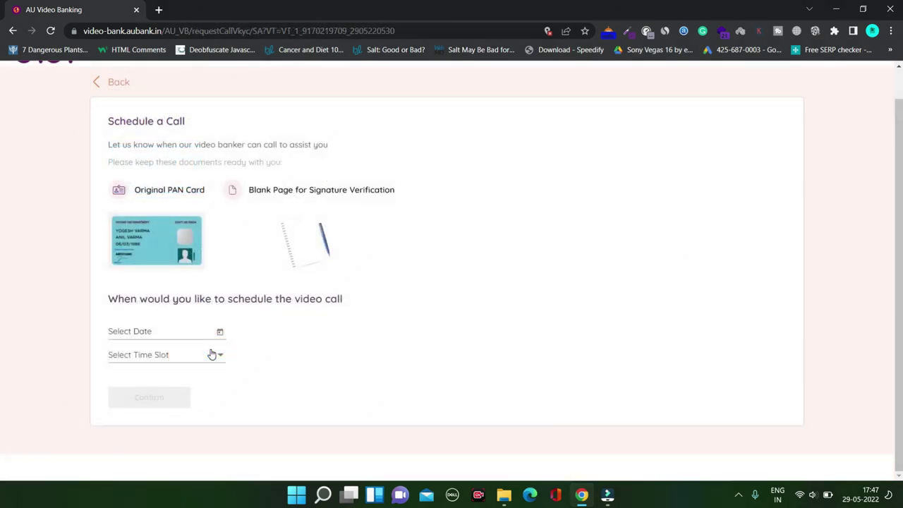
{"action": "left_click", "coordinate": [220, 334]}
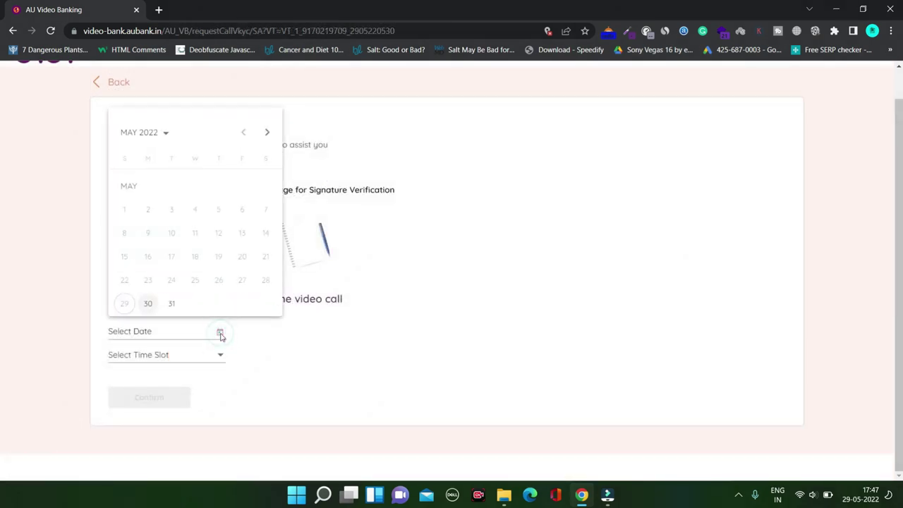
{"action": "left_click", "coordinate": [170, 304]}
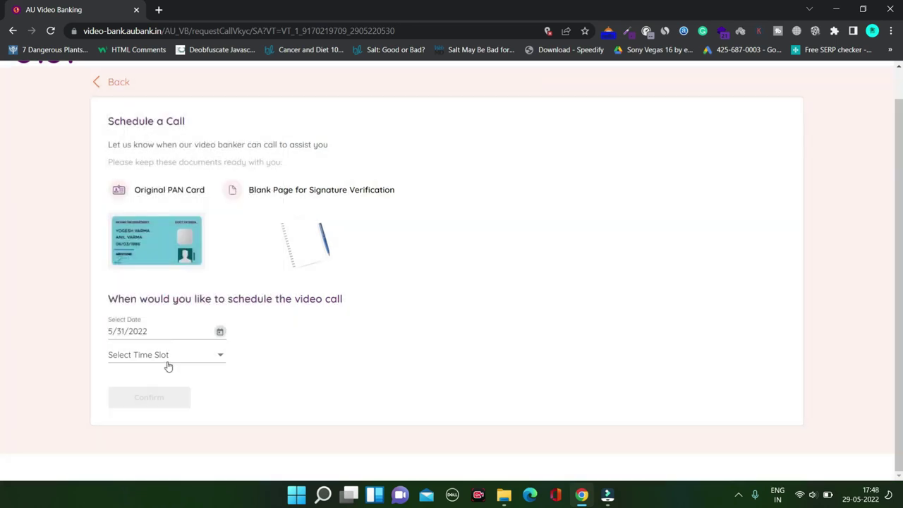
{"action": "left_click", "coordinate": [167, 360]}
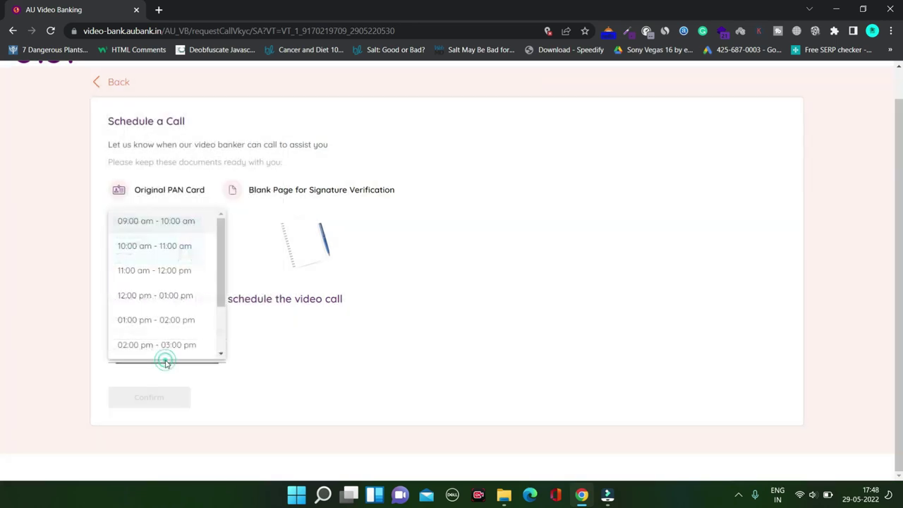
{"action": "left_click", "coordinate": [170, 296]}
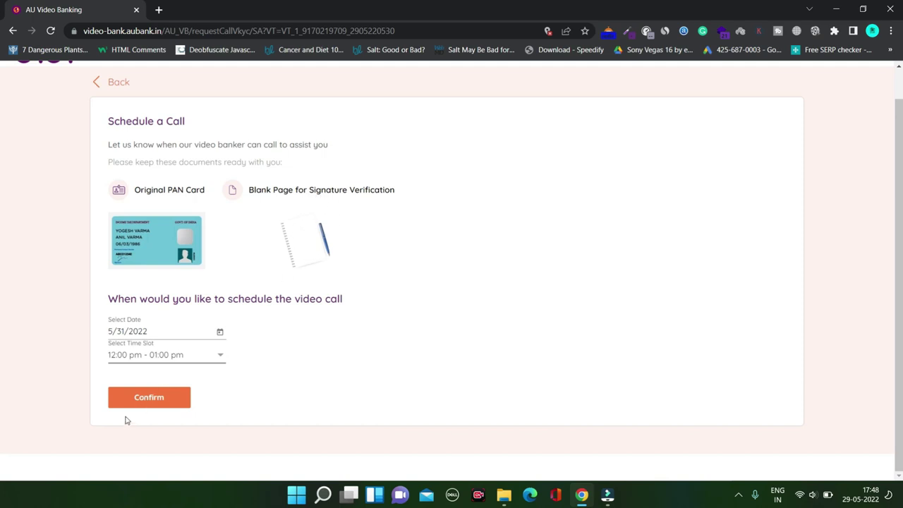
{"action": "left_click", "coordinate": [152, 403]}
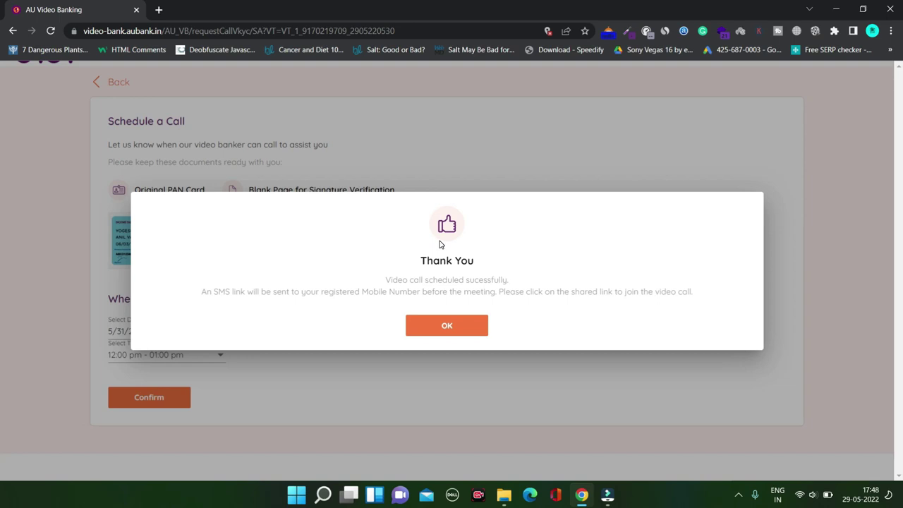
{"action": "left_click", "coordinate": [447, 325]}
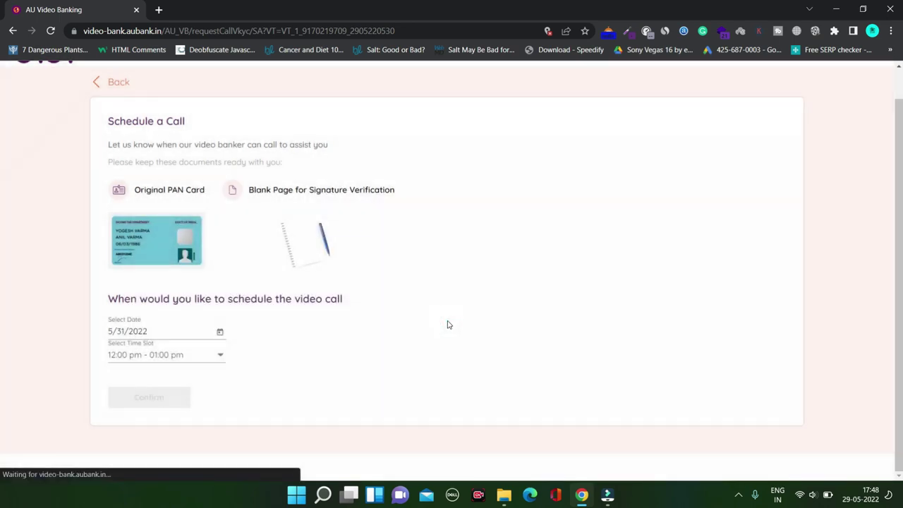